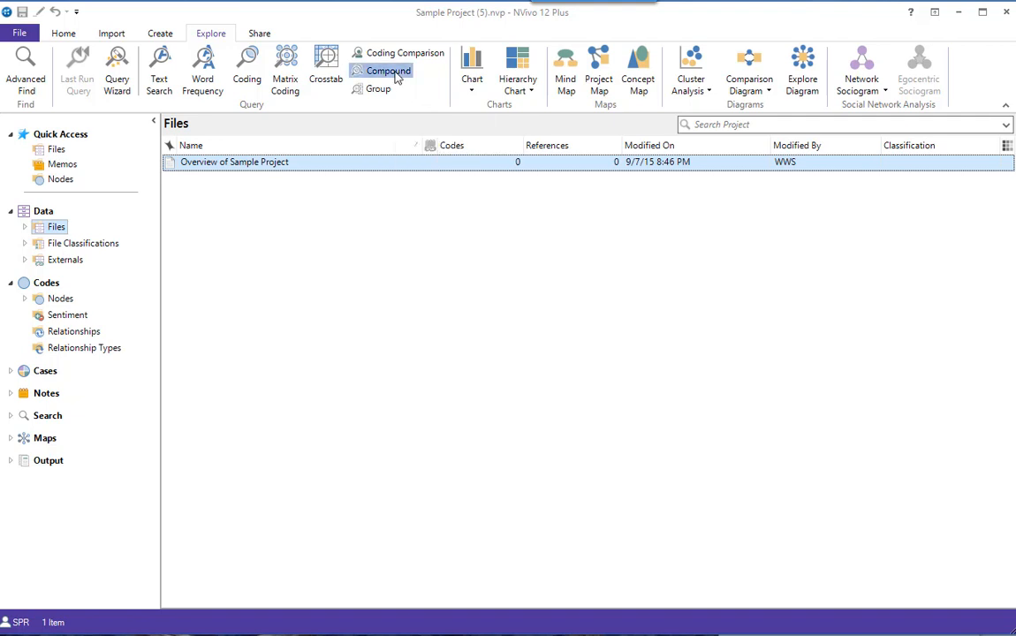
Start a Compound query and make its second subquery a Coding Query
click(395, 75)
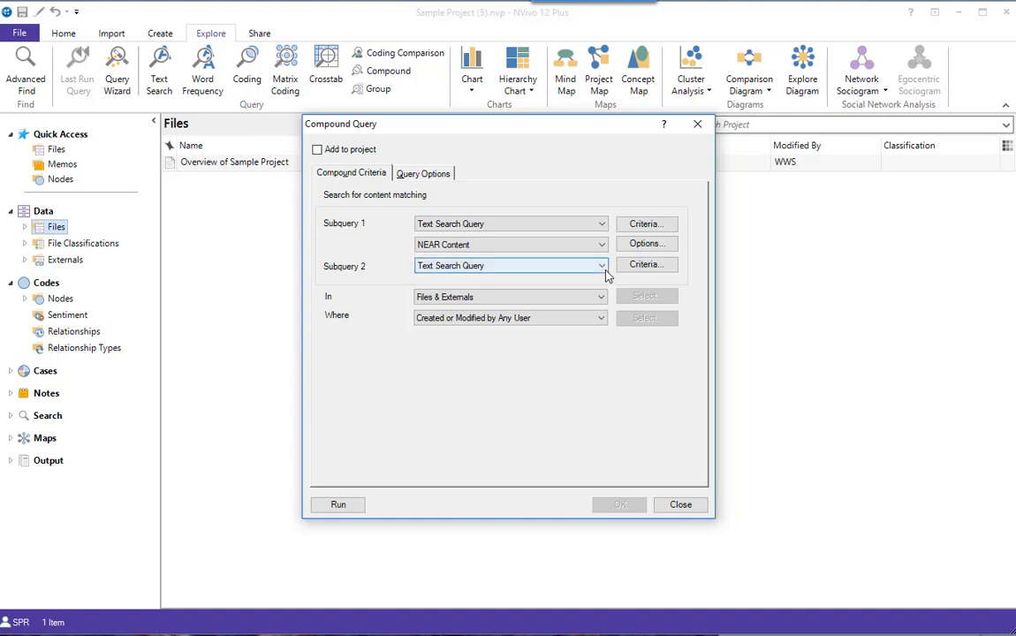
click(604, 267)
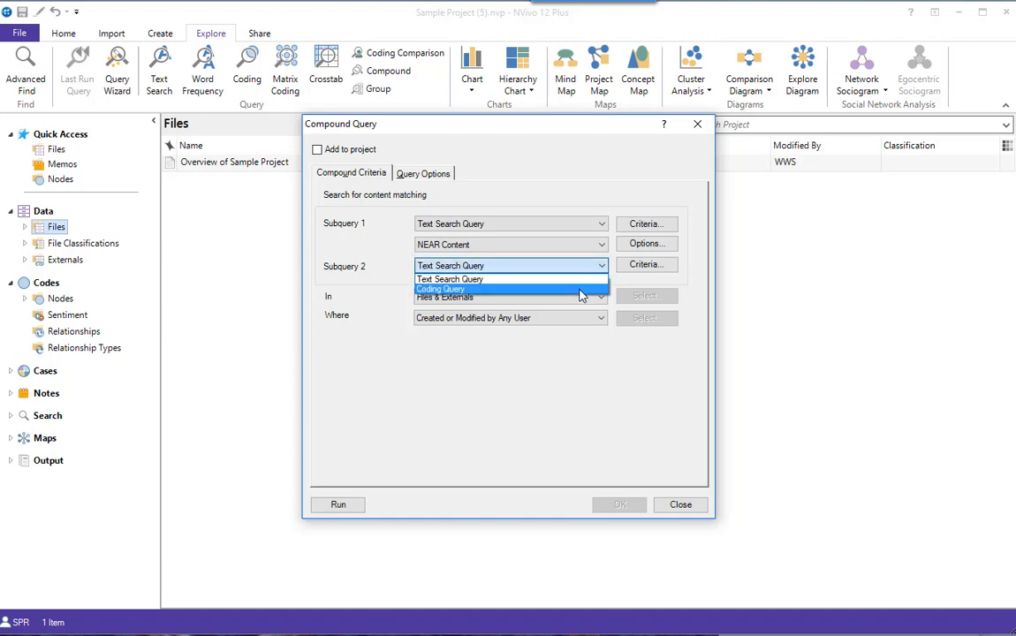
click(581, 290)
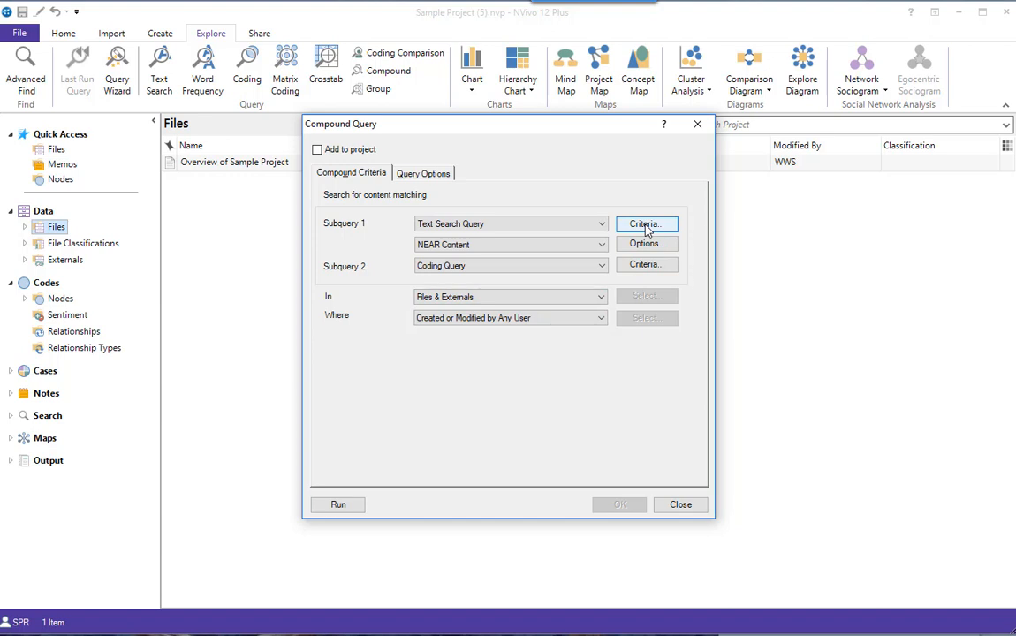
Set the first subquery's text search to "horse construct build", with matches including stemmed words
click(646, 225)
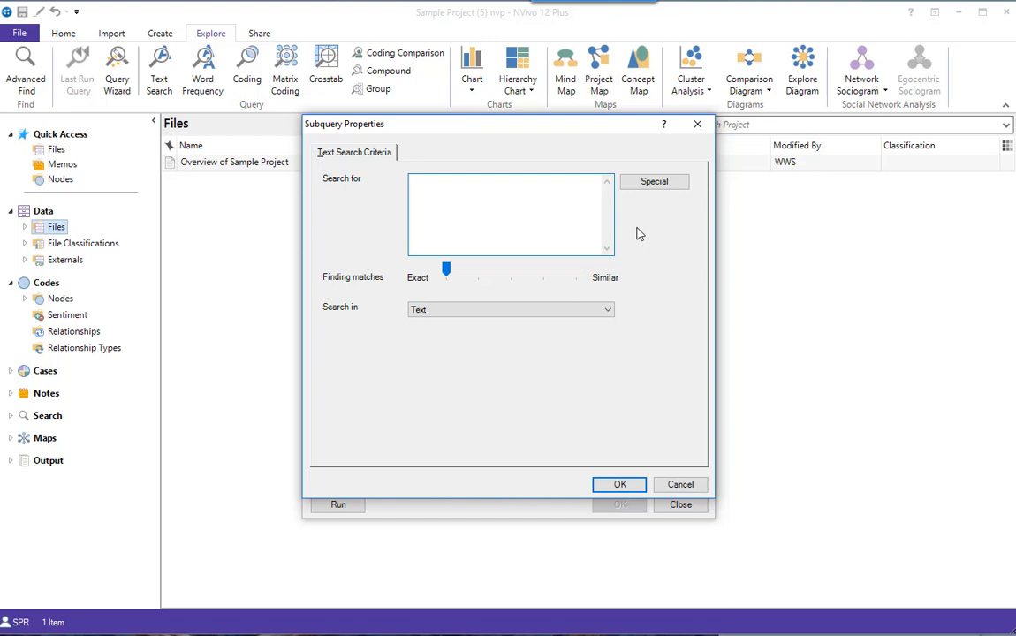
drag(448, 269, 466, 271)
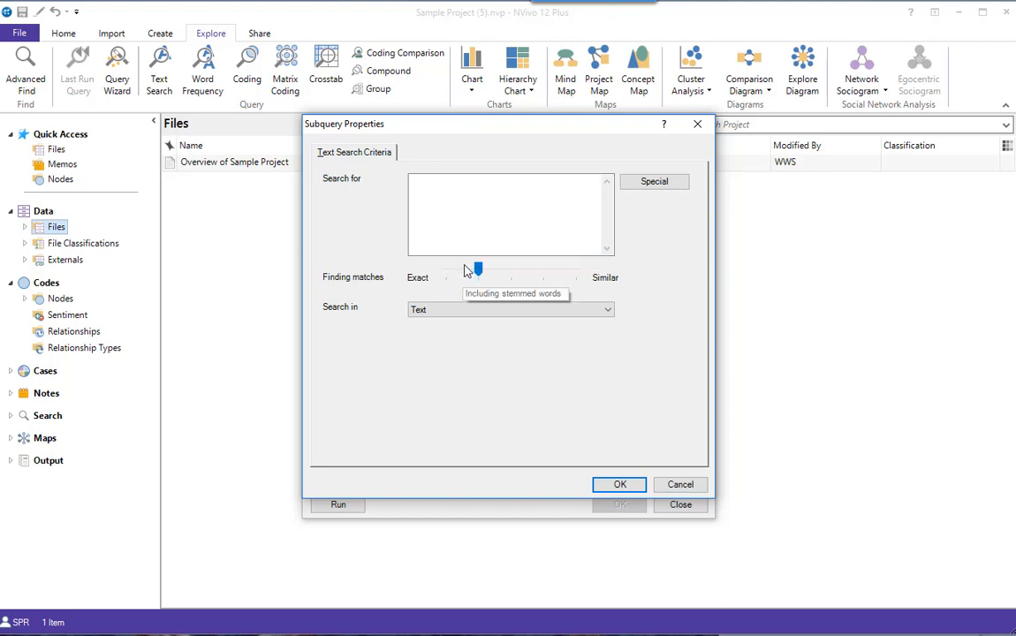
click(417, 183)
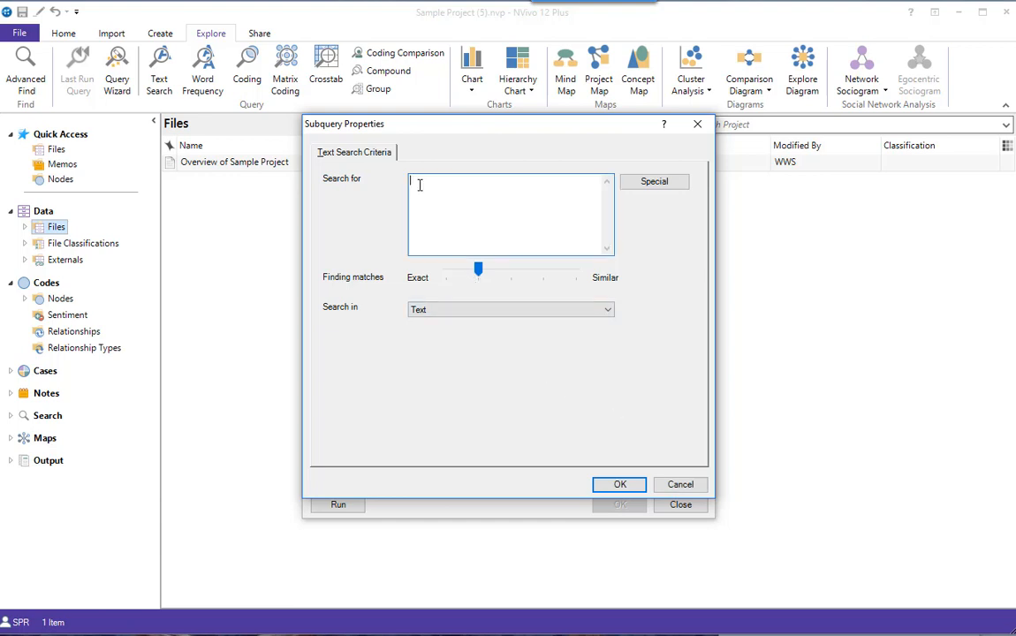
text(horse construct build)
click(626, 484)
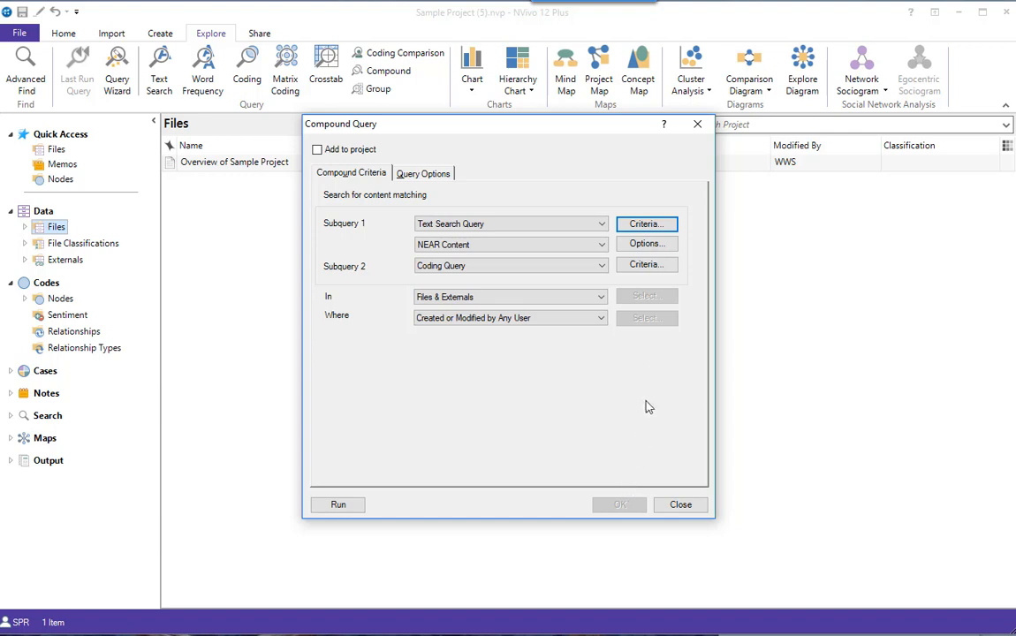
Set the second subquery to find content coded at all of these codes: Real estate development and Policy, management
click(649, 275)
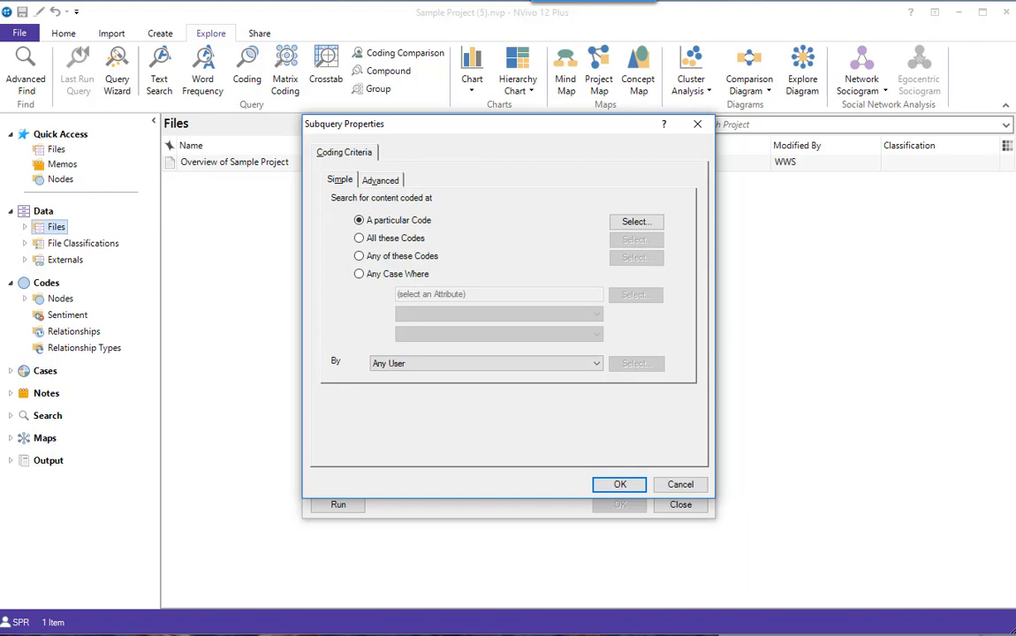
click(359, 237)
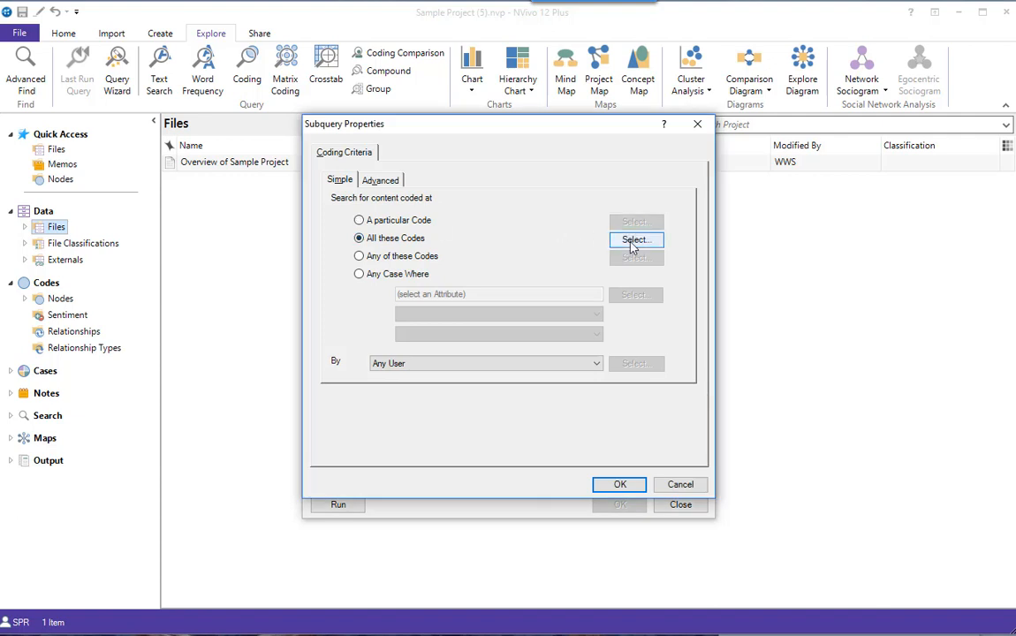
click(633, 242)
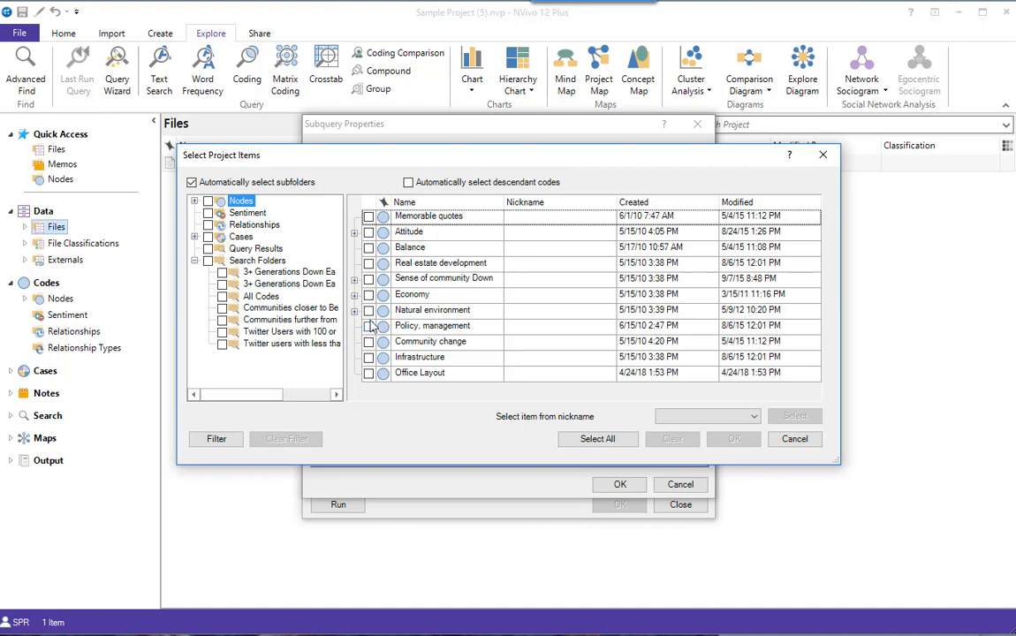
click(369, 265)
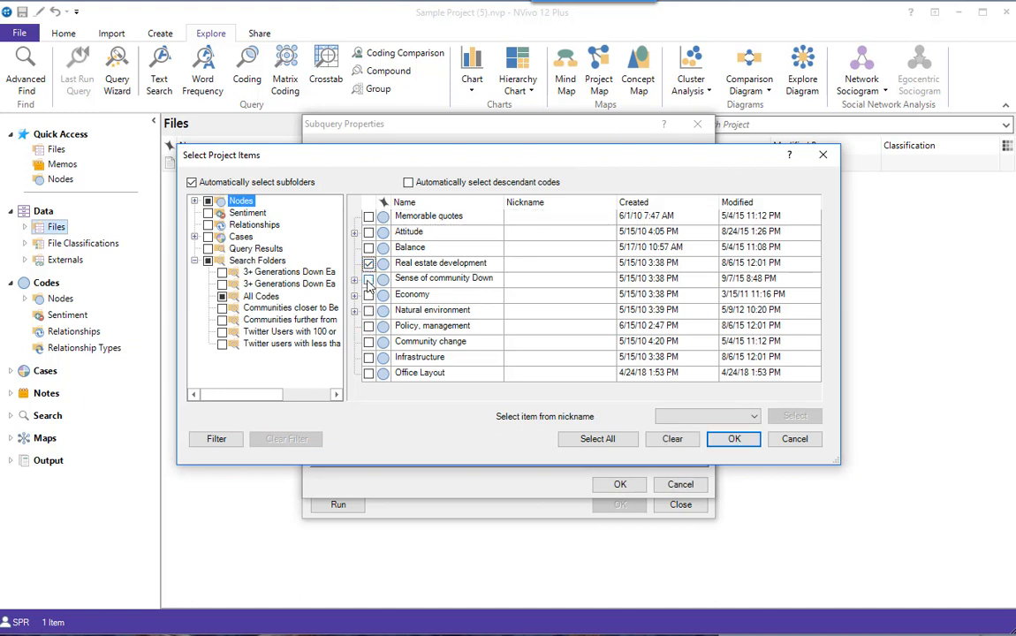
click(370, 327)
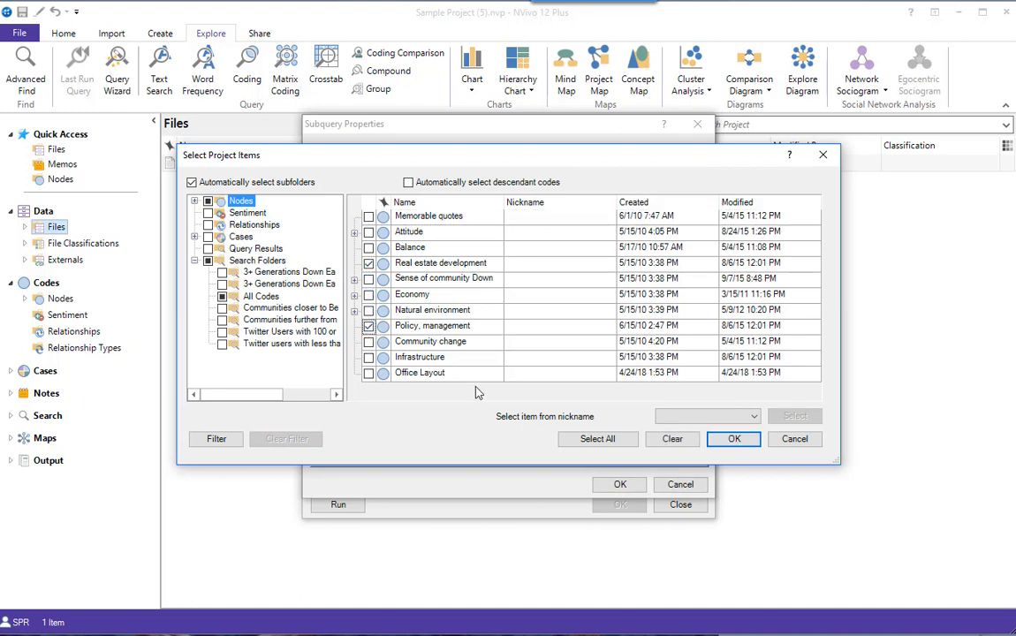
click(733, 440)
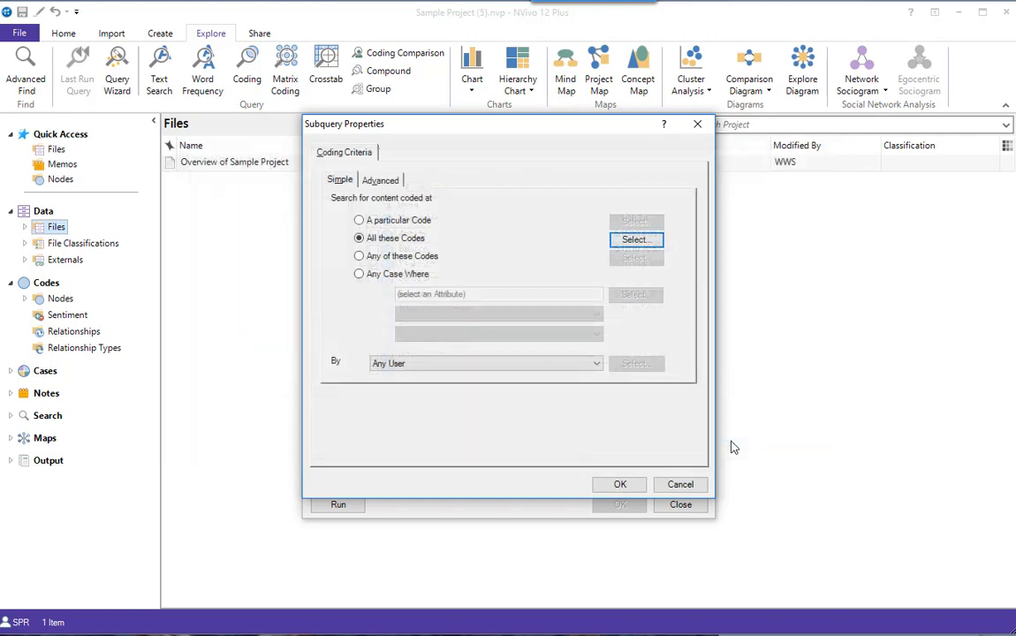
click(619, 484)
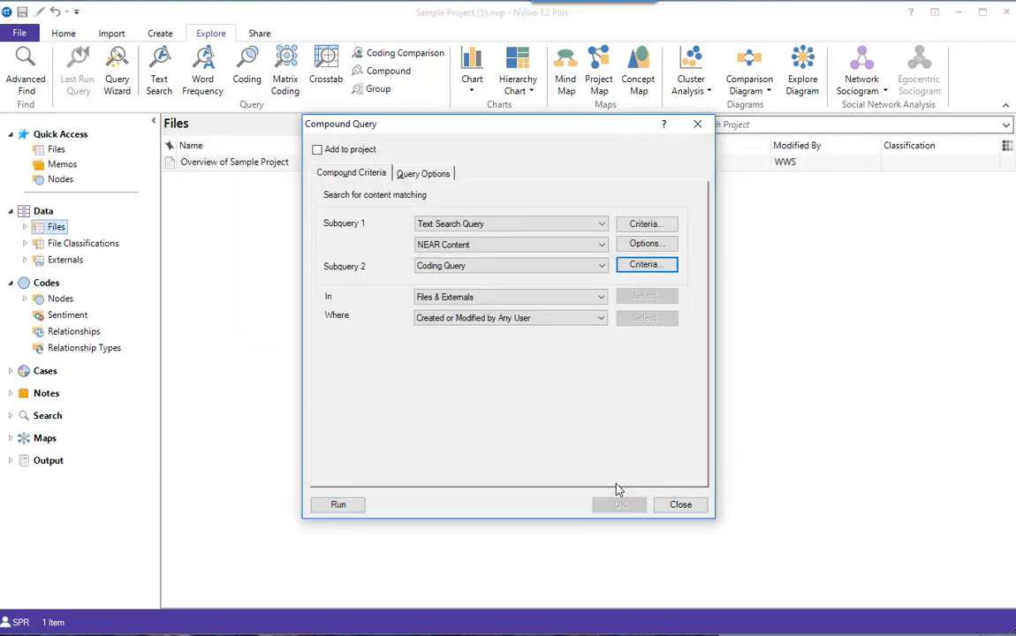
Set the proximity of the NEAR Content operator to In Custom Context, within 20 words for text
click(602, 244)
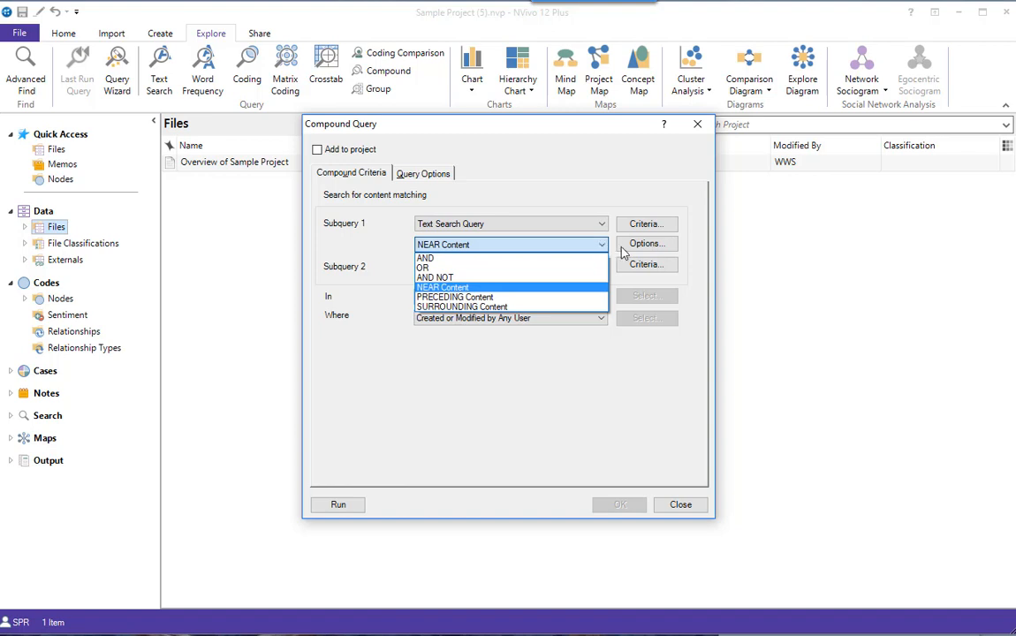
click(602, 249)
click(635, 251)
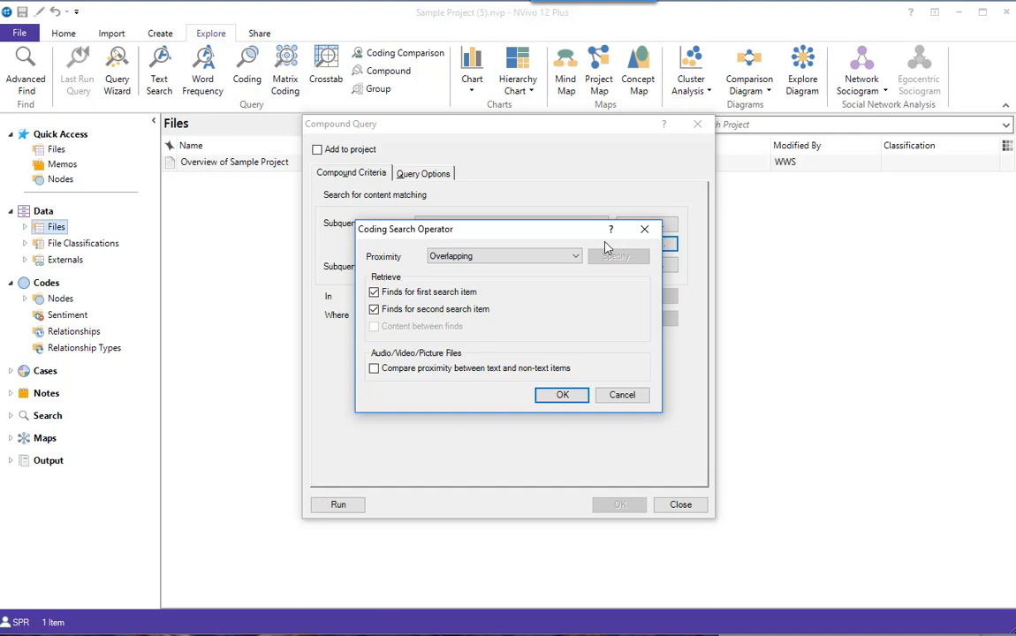
click(577, 258)
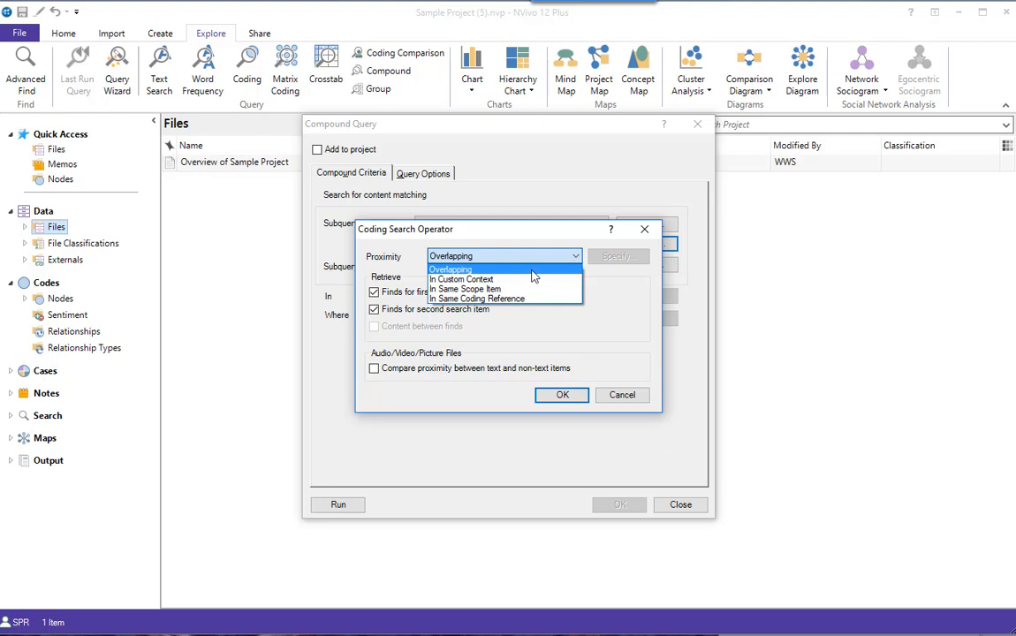
click(491, 279)
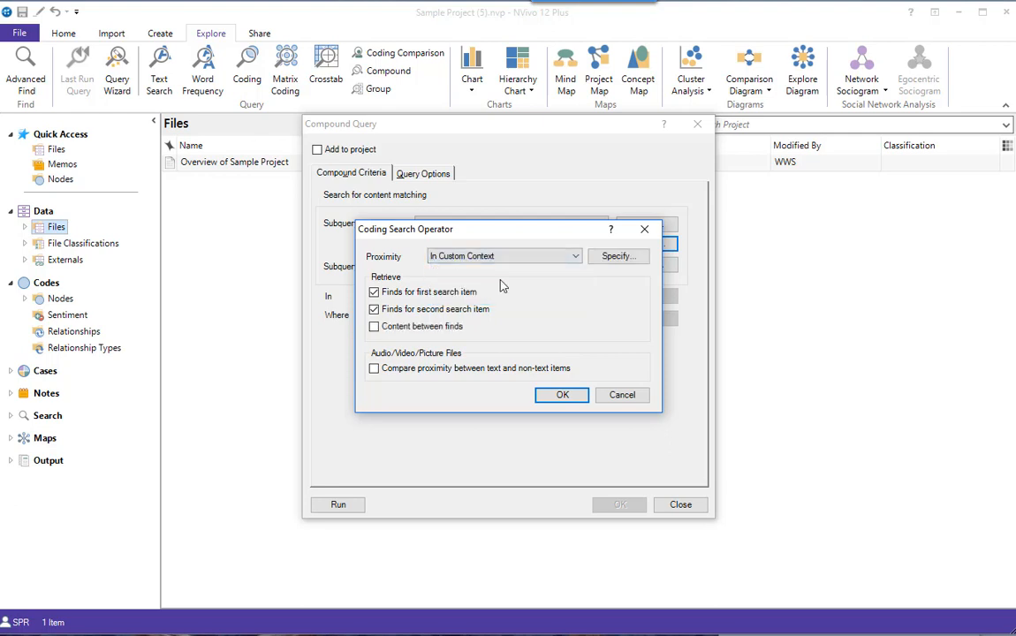
click(620, 261)
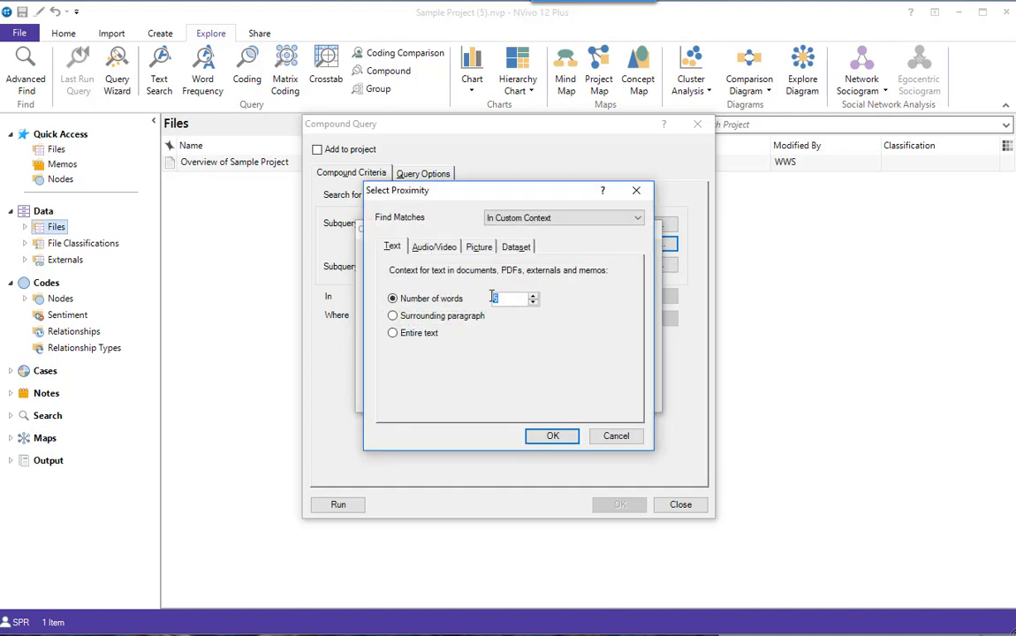
text(20)
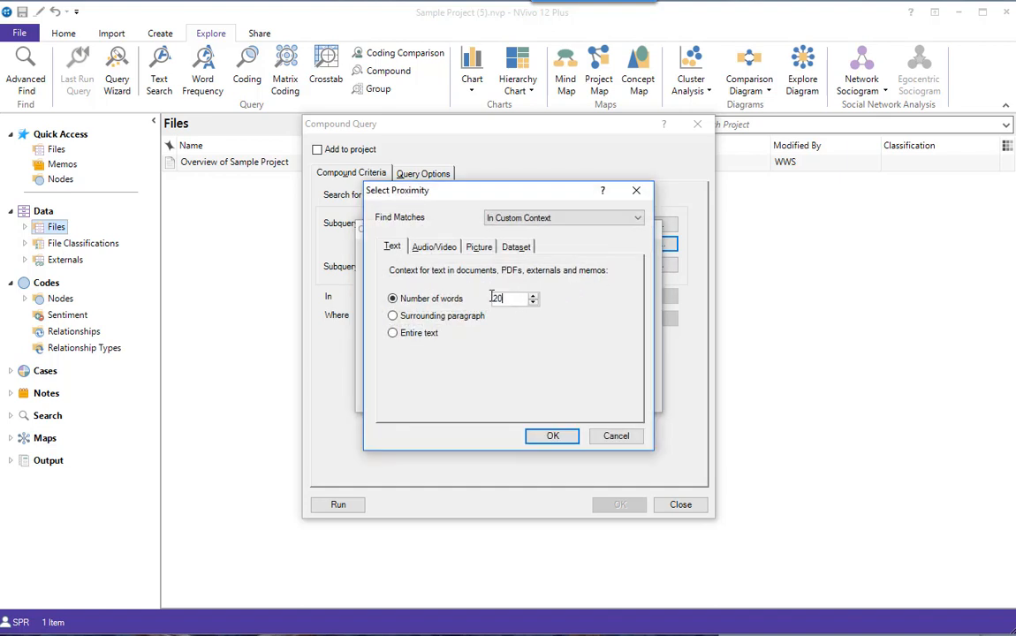
click(555, 437)
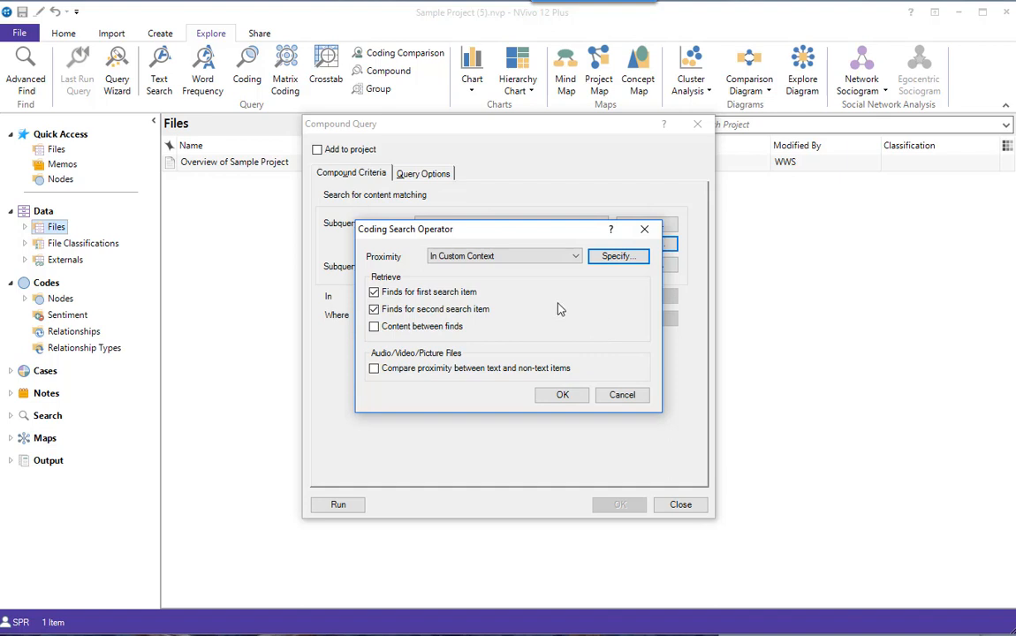
Include the content between finds in the retrieved results and run the compound query
click(374, 328)
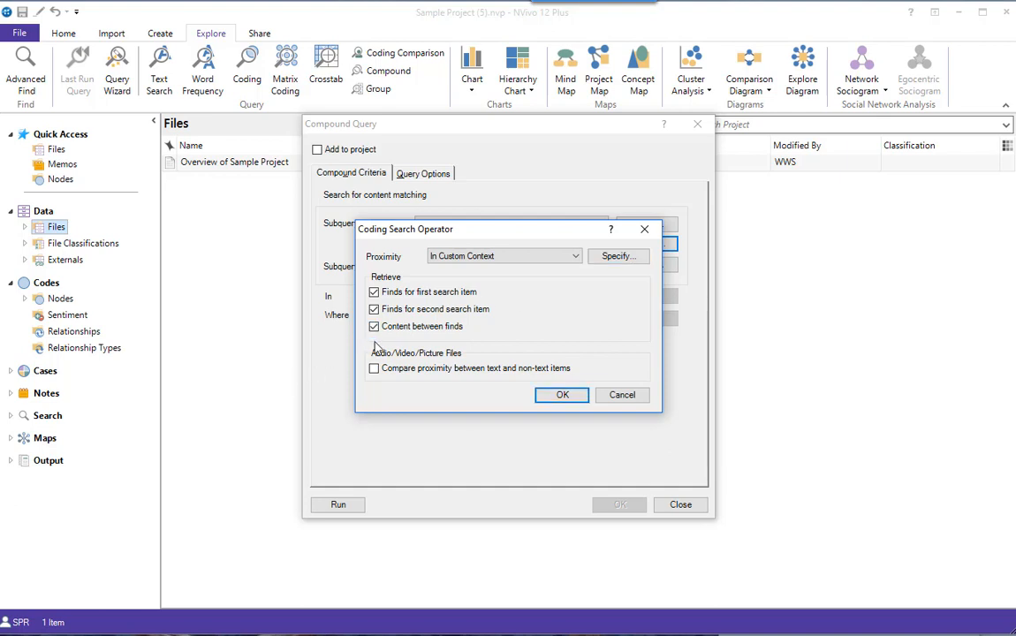
click(559, 396)
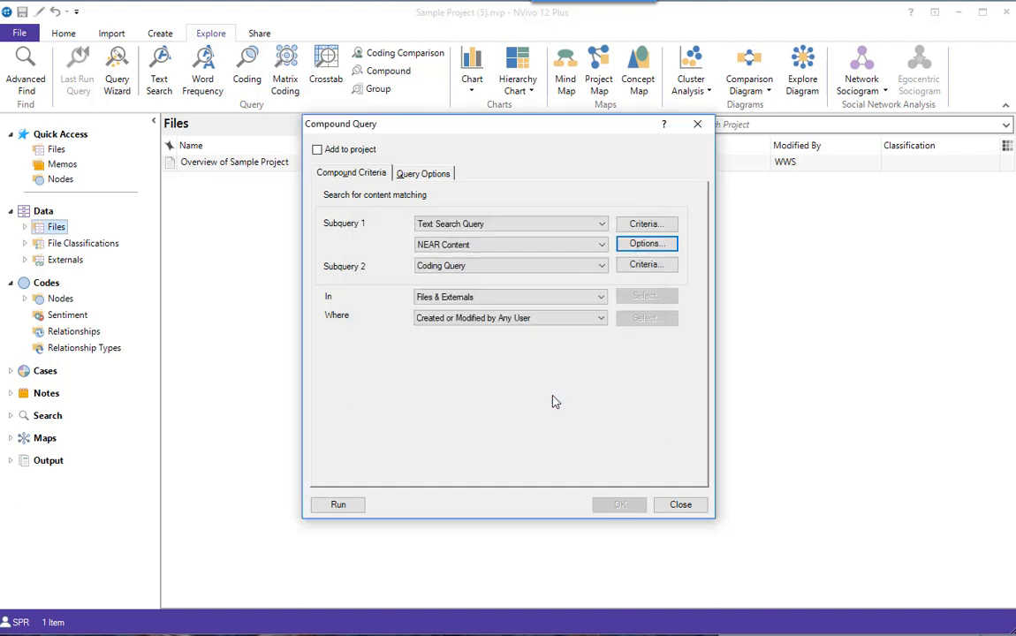
click(339, 511)
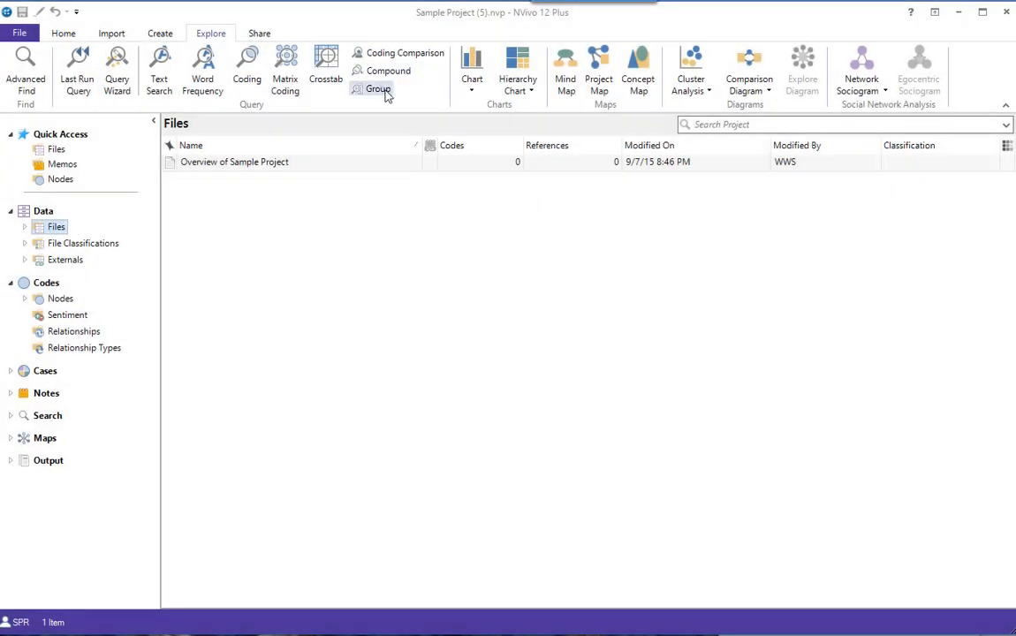
Start a Group query and limit its scope to the Interviews folder under Files
click(379, 89)
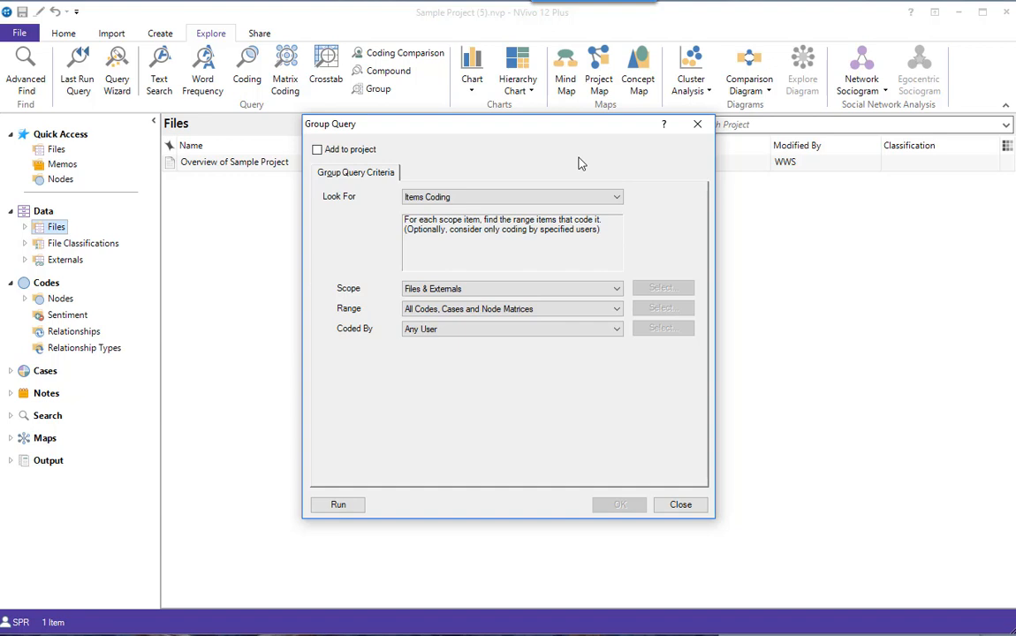
click(616, 289)
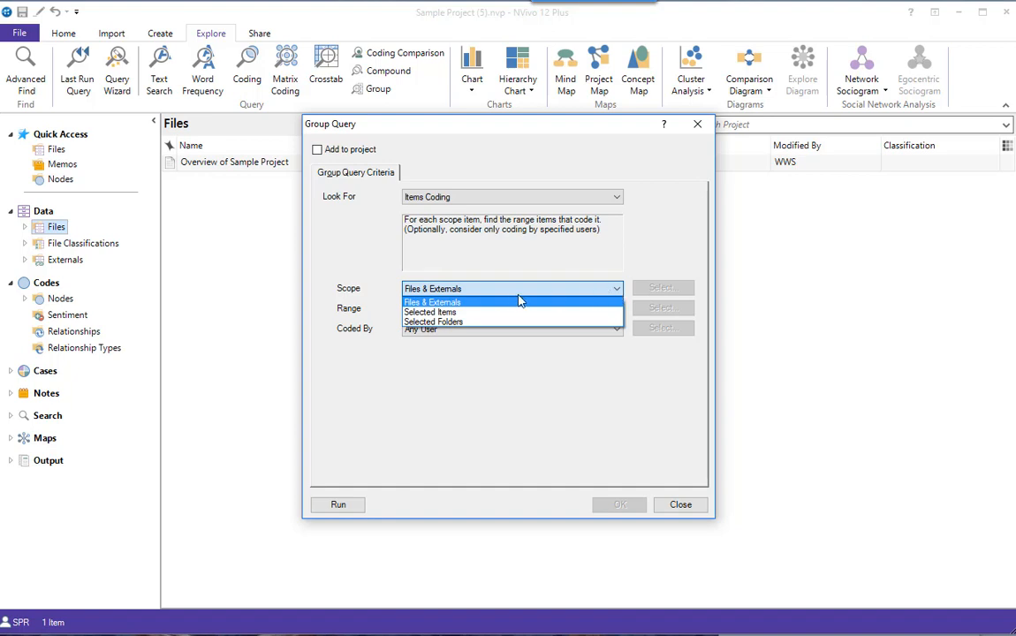
click(458, 322)
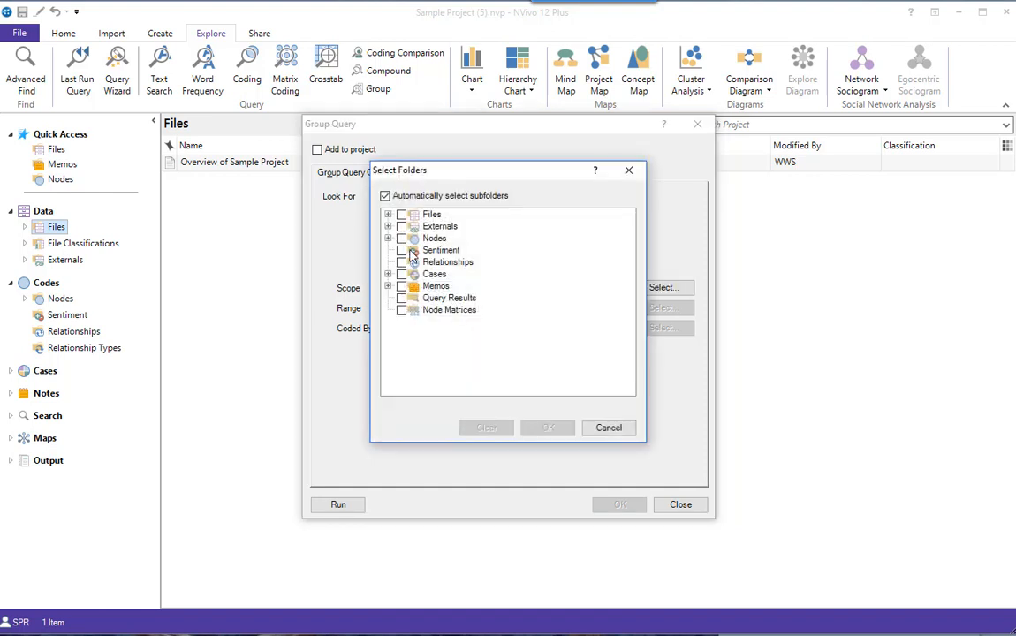
click(387, 214)
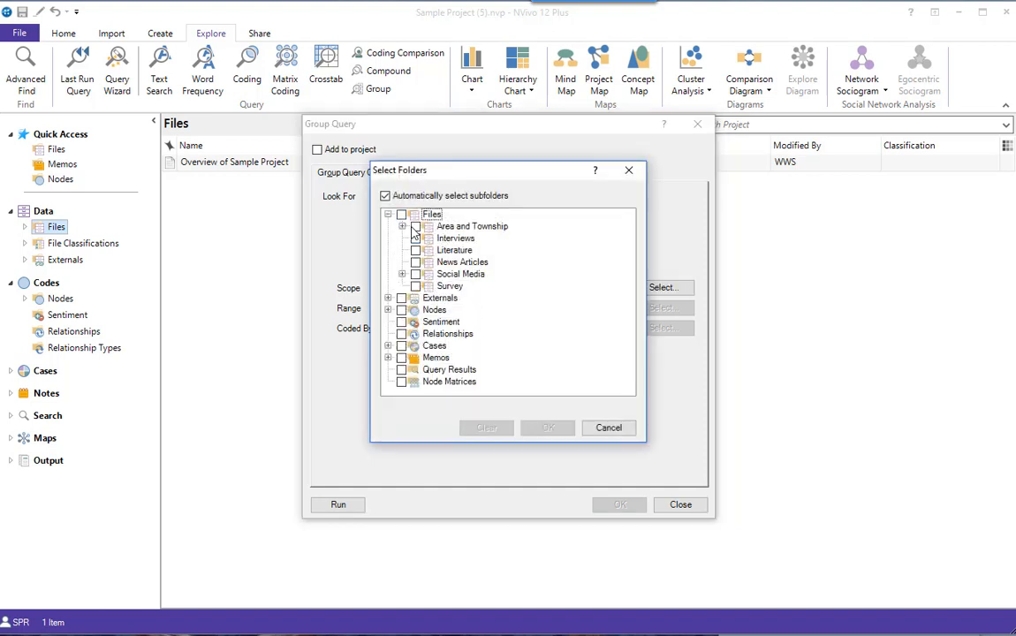
click(415, 239)
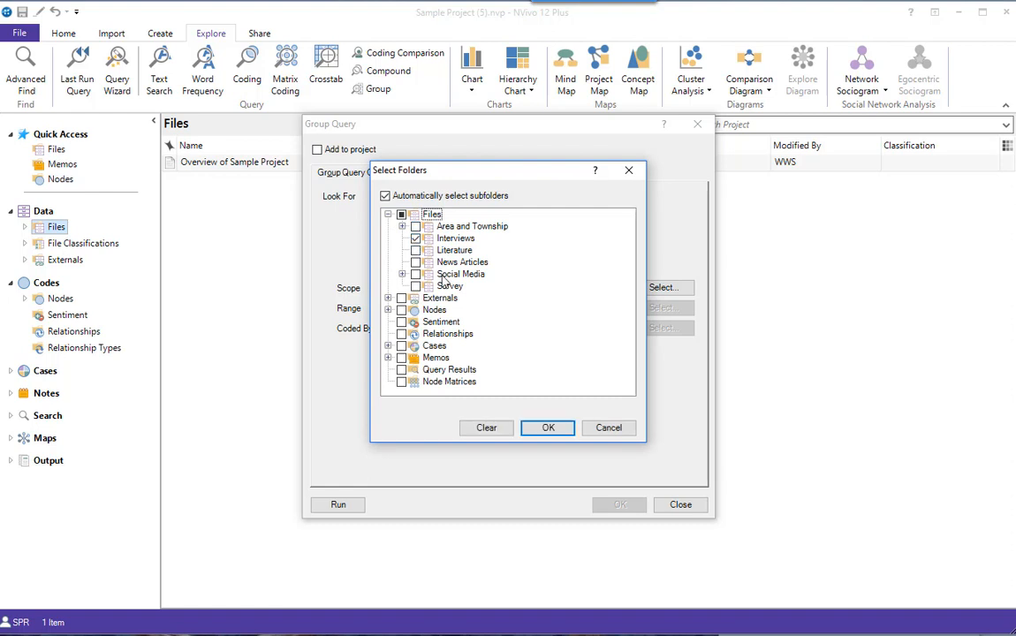
click(545, 426)
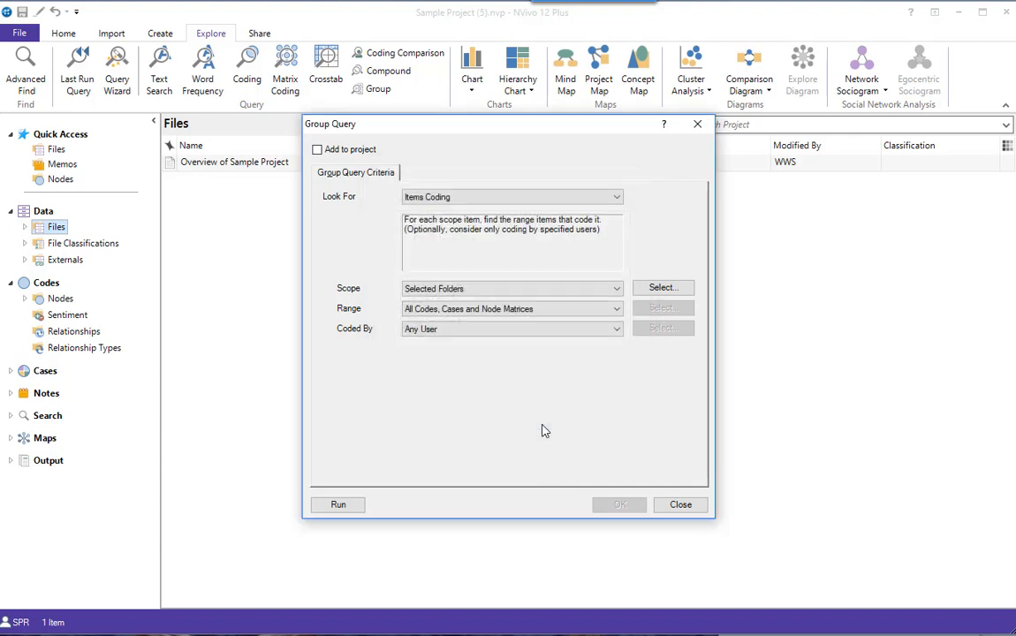
Set the group query's range to the descendant codes of Natural environment, leaving out the parent code itself
click(618, 312)
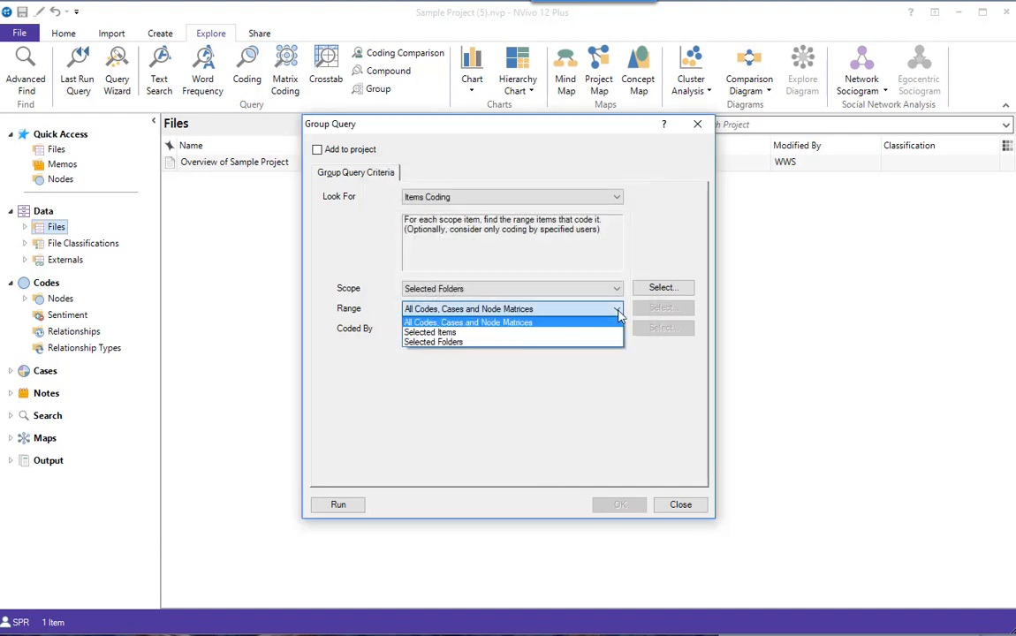
click(519, 334)
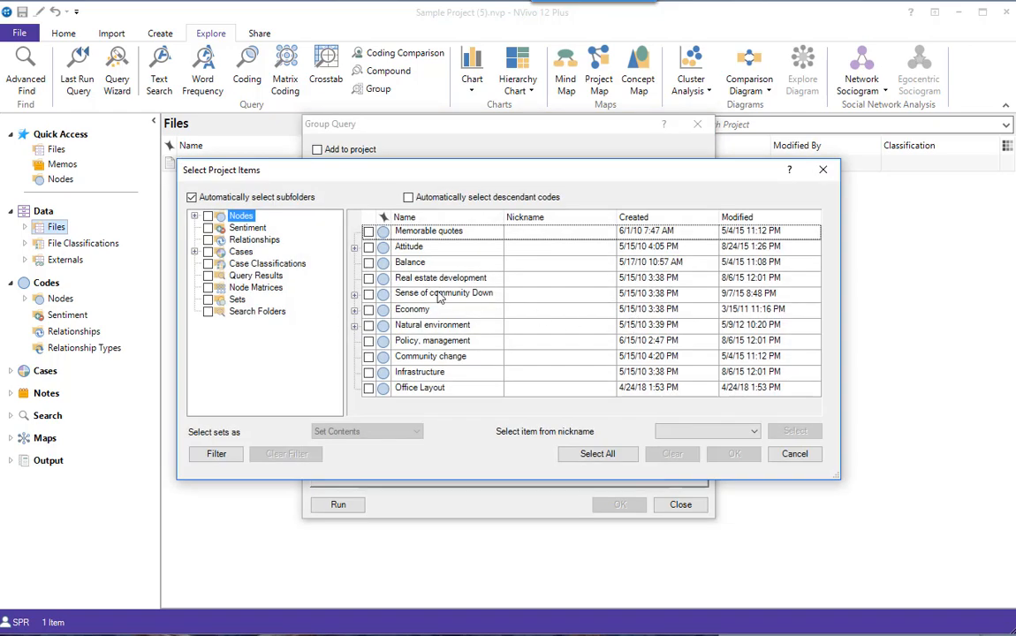
click(354, 326)
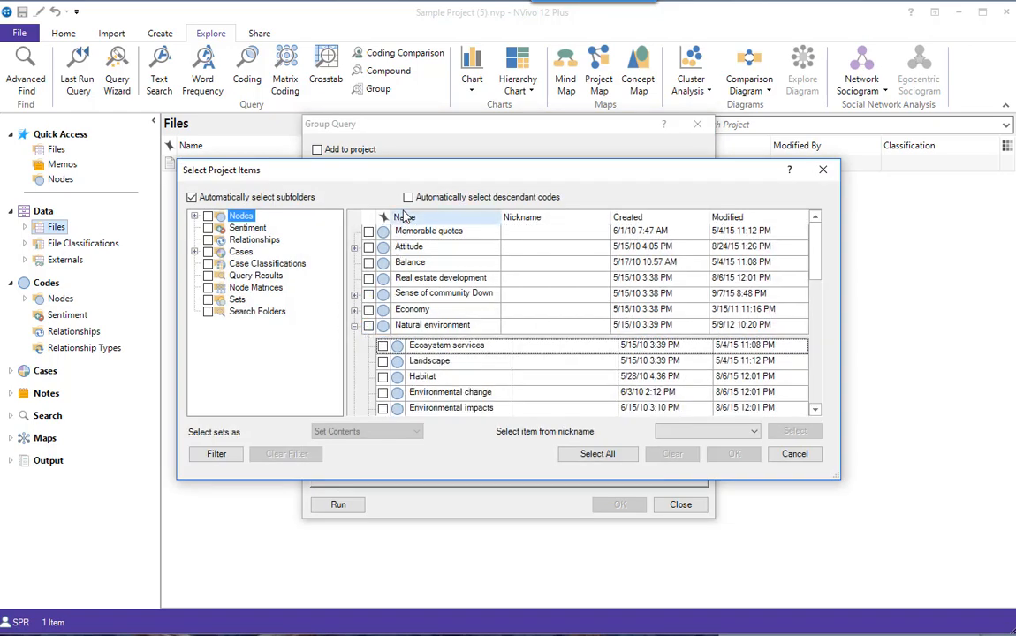
click(409, 198)
click(369, 327)
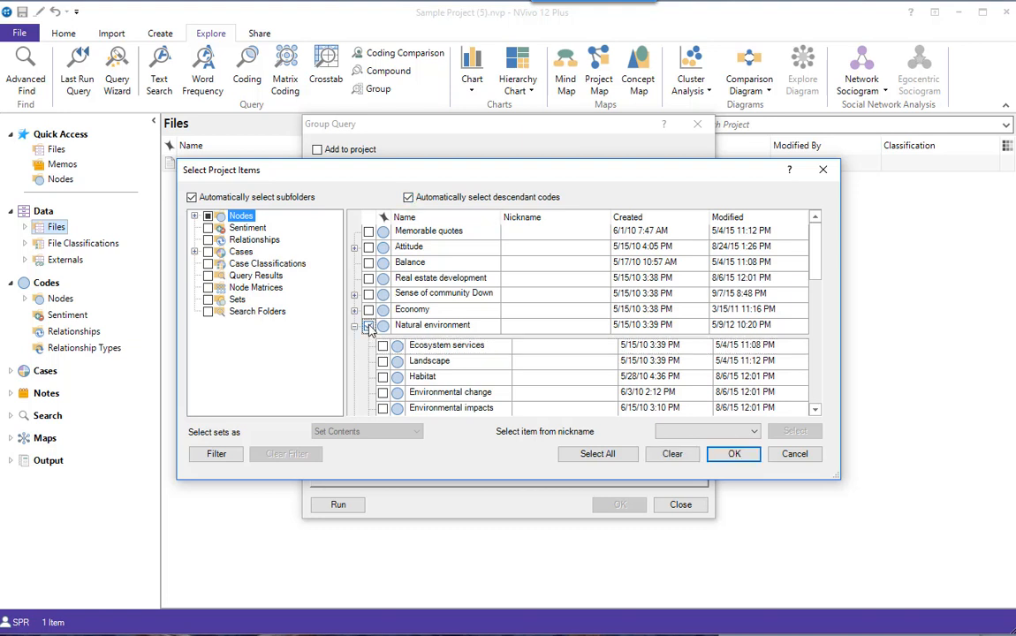
click(408, 198)
click(368, 326)
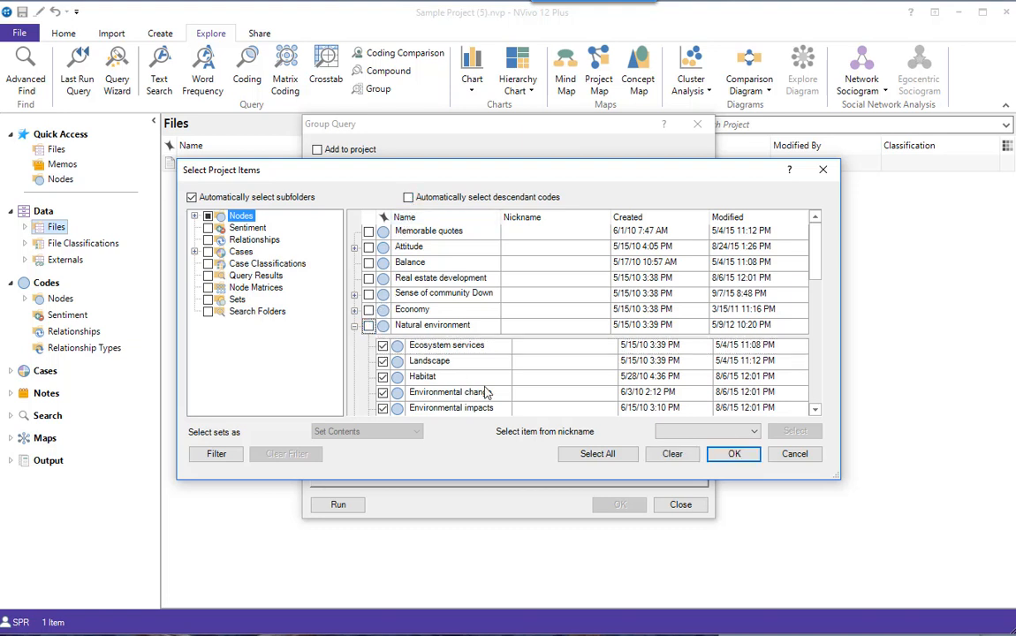
click(735, 454)
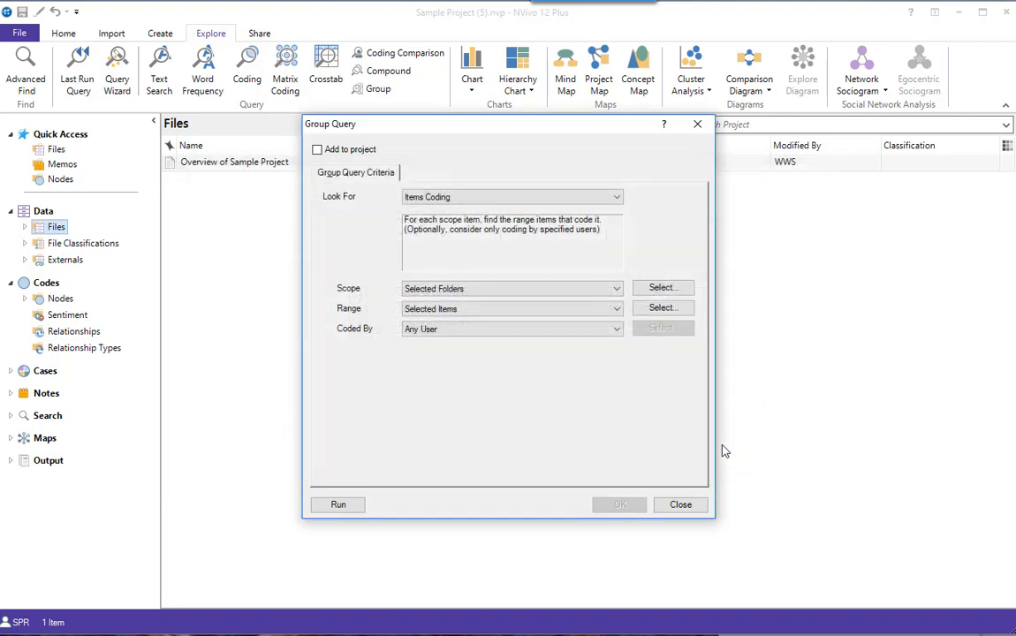
Limit the group query to coding done by the first user in the project's user list and run it
click(617, 332)
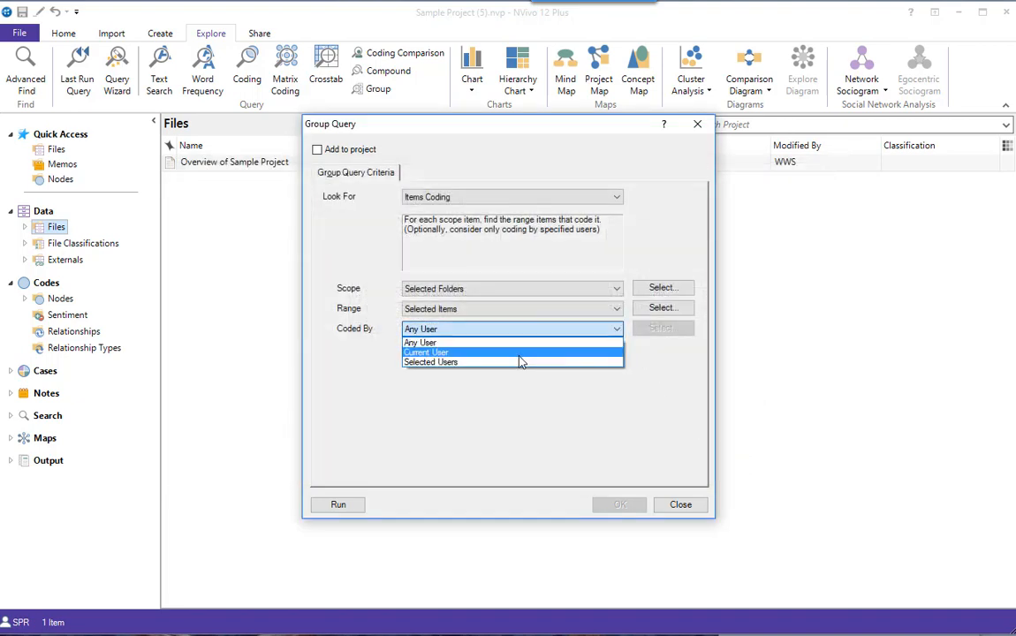
click(515, 363)
click(658, 329)
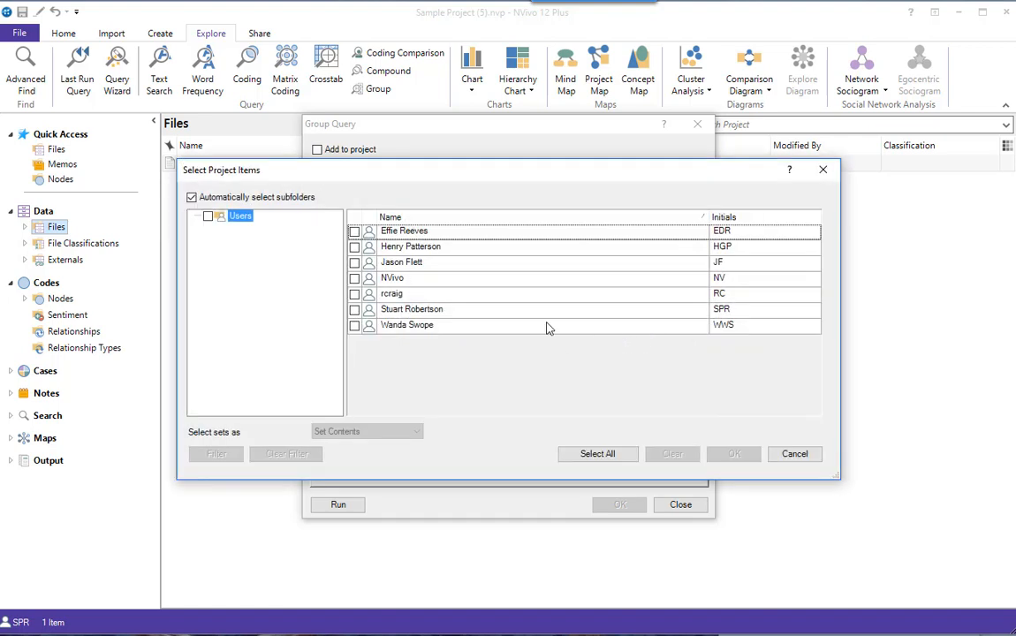
click(354, 231)
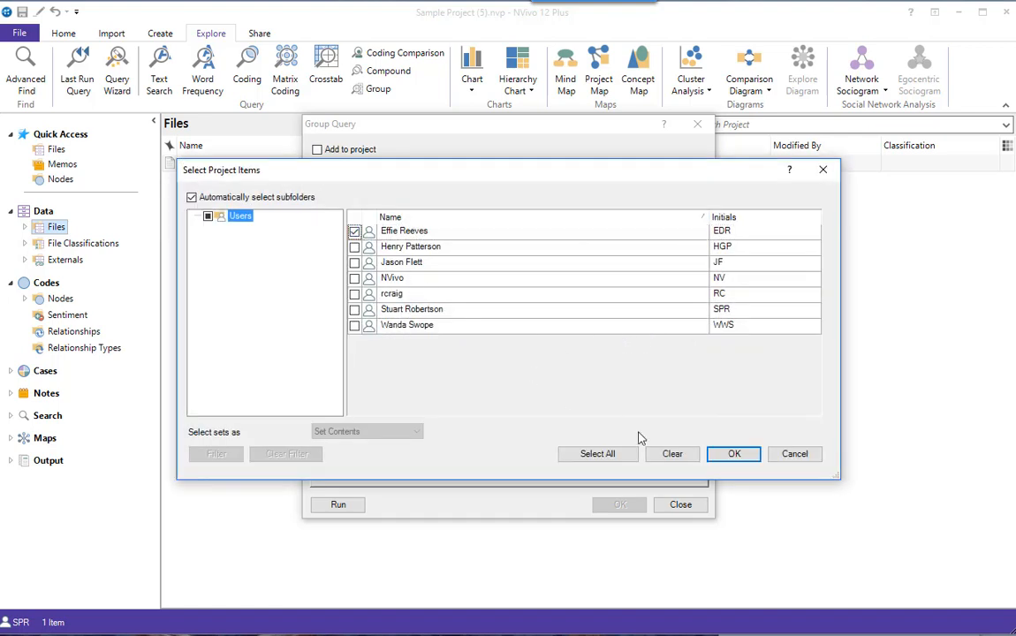
click(736, 457)
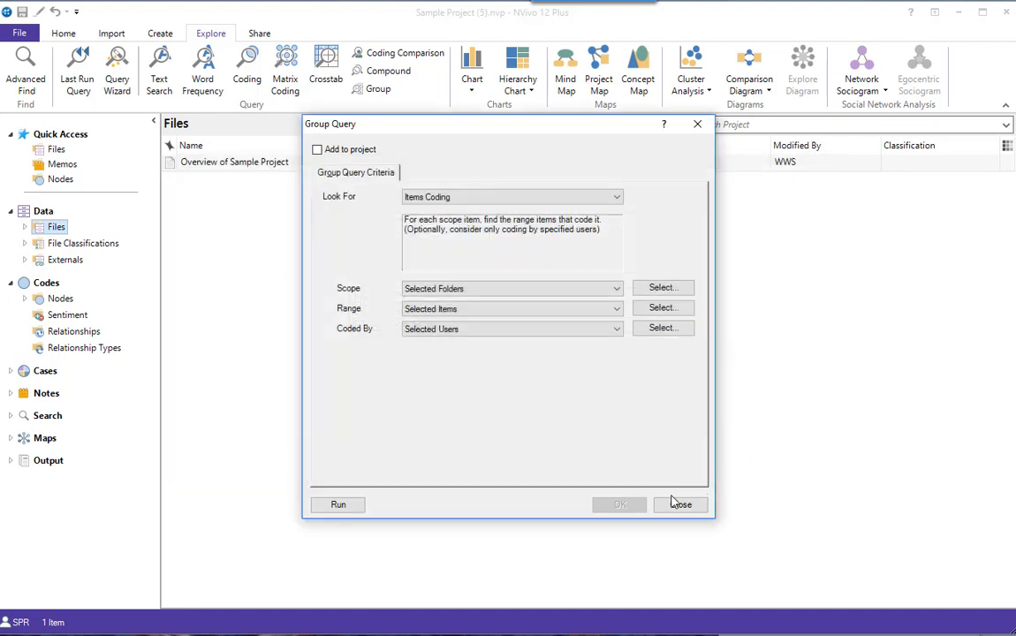
click(341, 505)
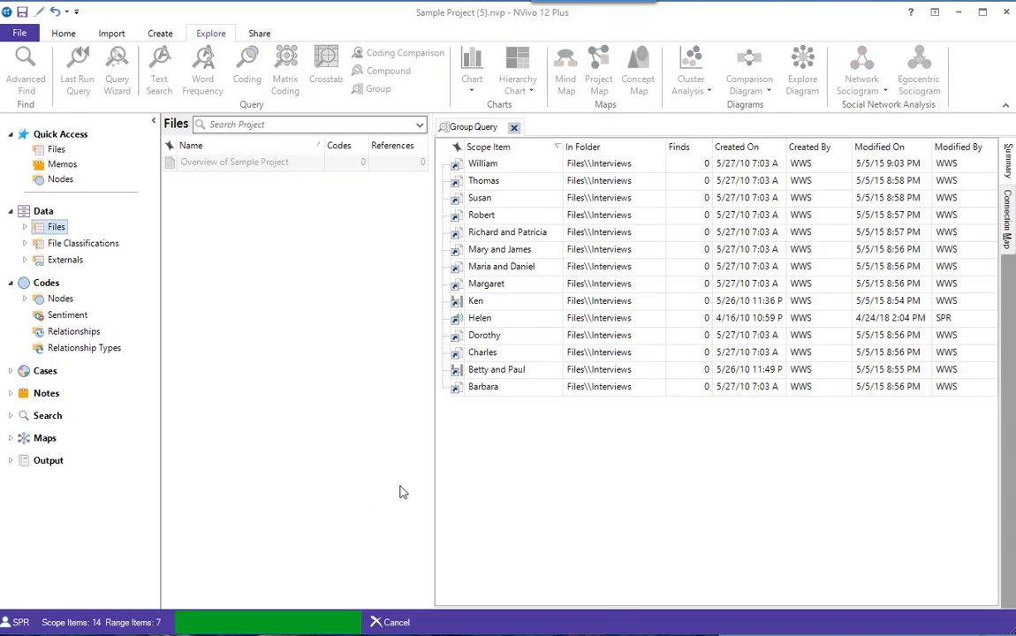
Examine the codes found for the first three interviews with finds in the summary, and view the query's connection map
click(443, 181)
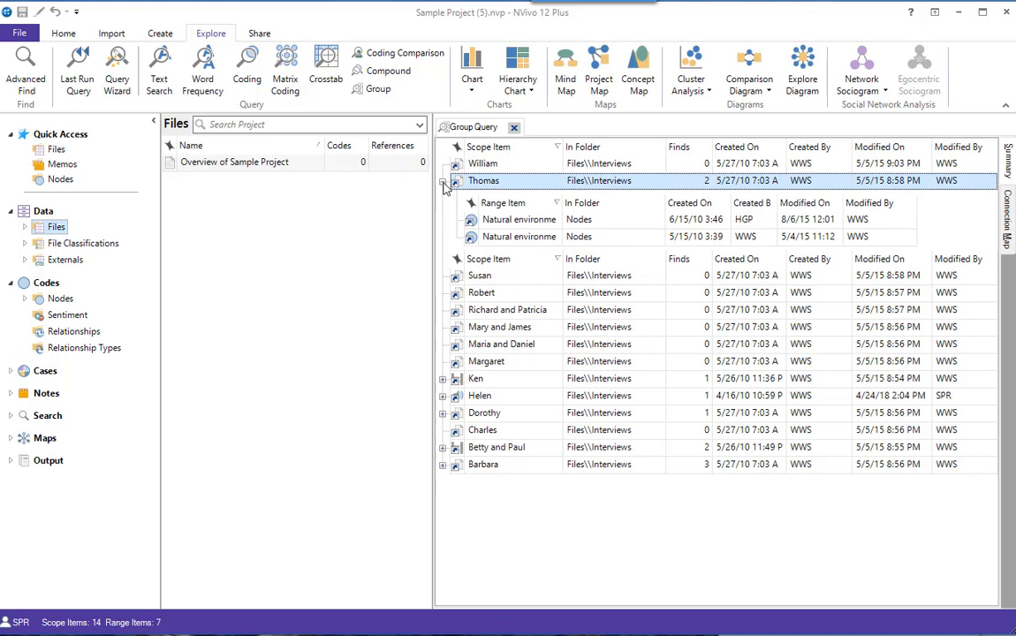
click(443, 379)
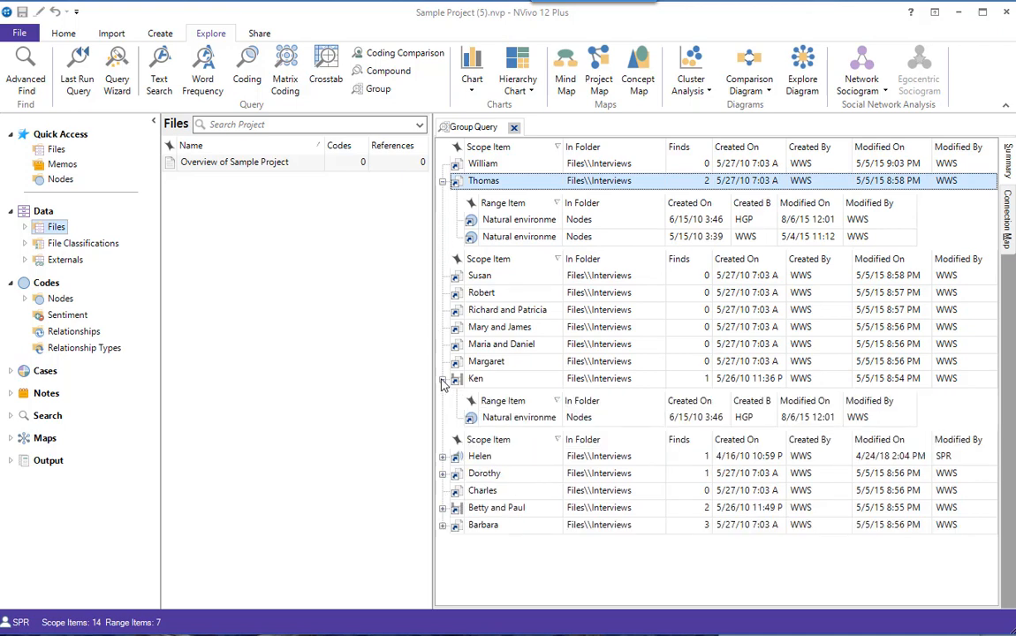
click(443, 456)
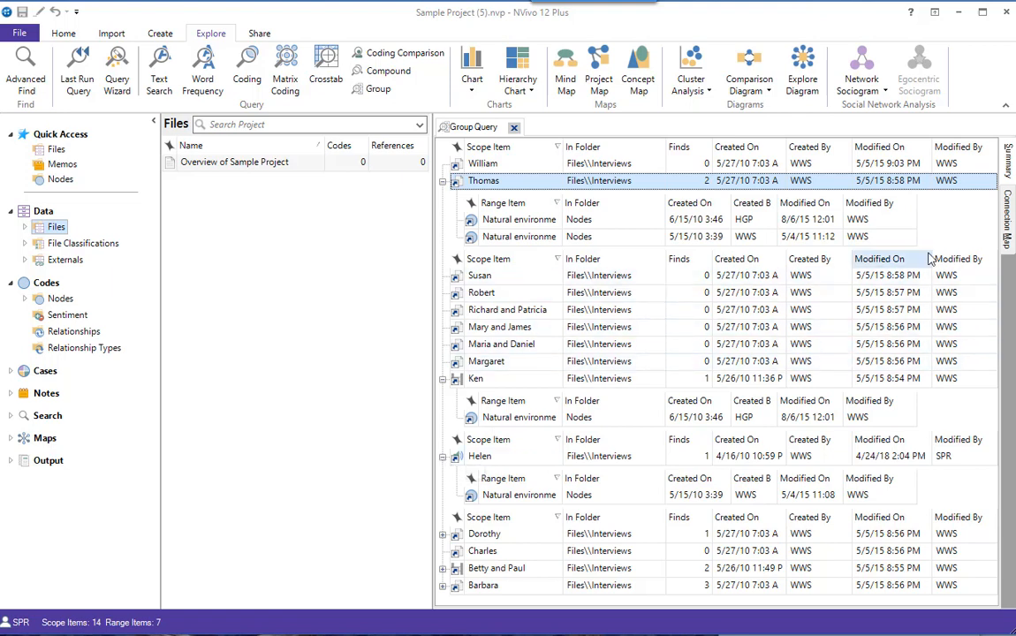
click(1008, 219)
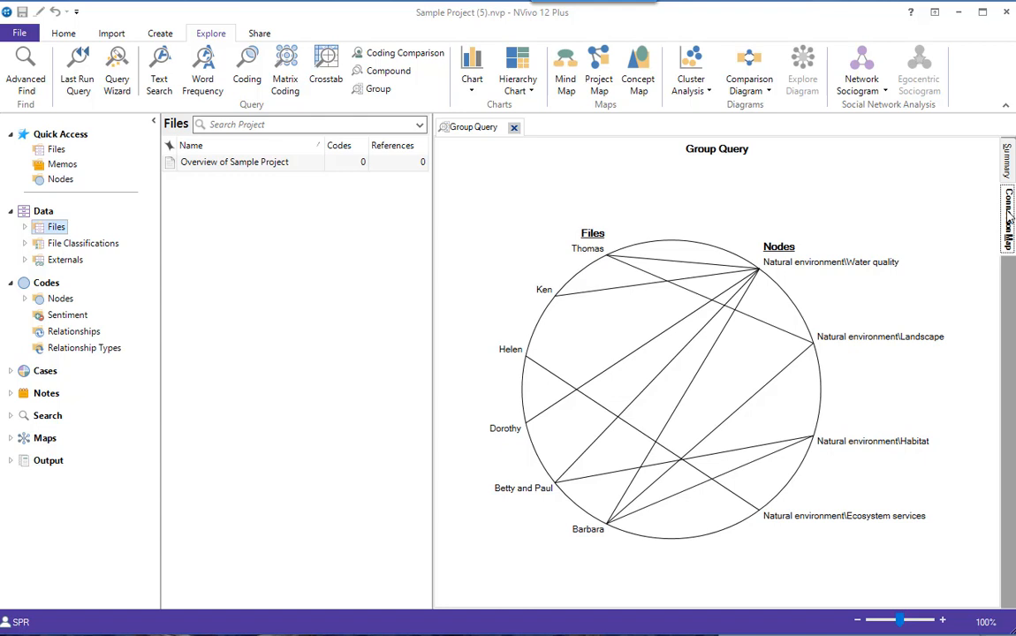
Check the export options for the connection map and the summary list, and close the group query results
right_click(846, 189)
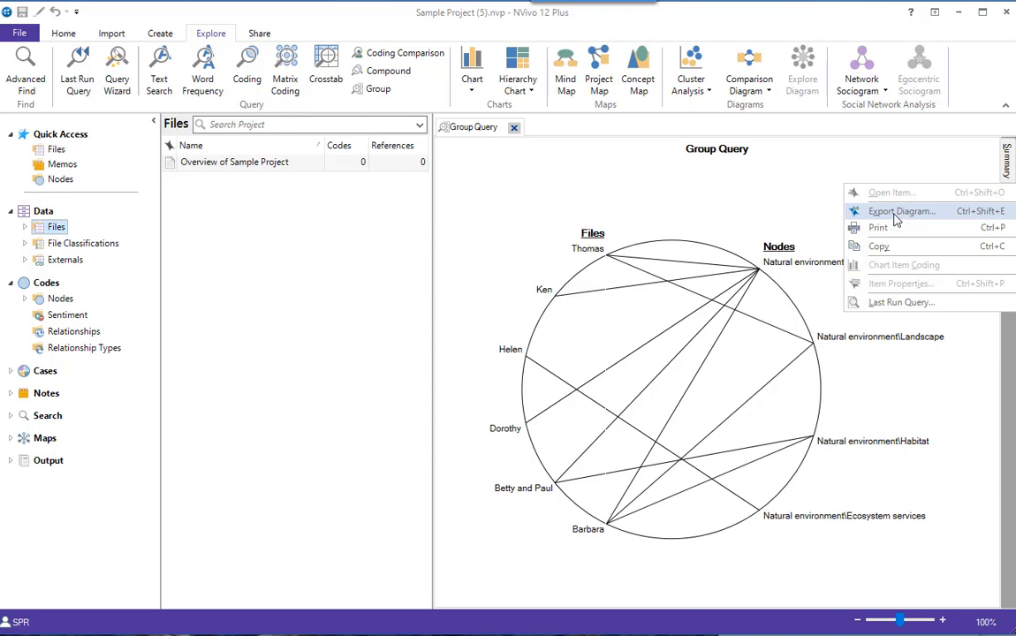
click(1008, 168)
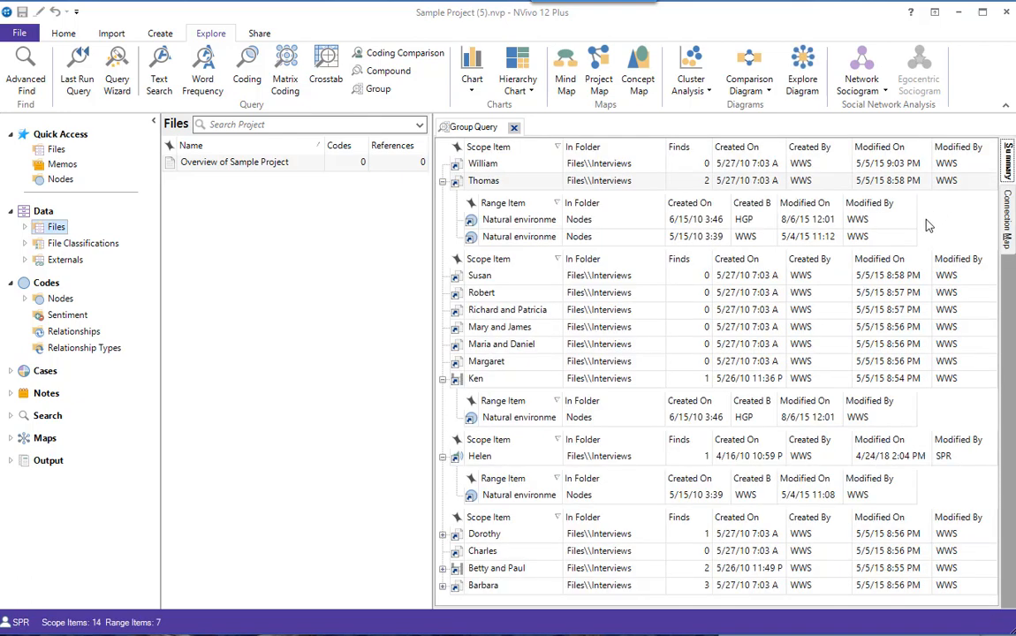
right_click(925, 220)
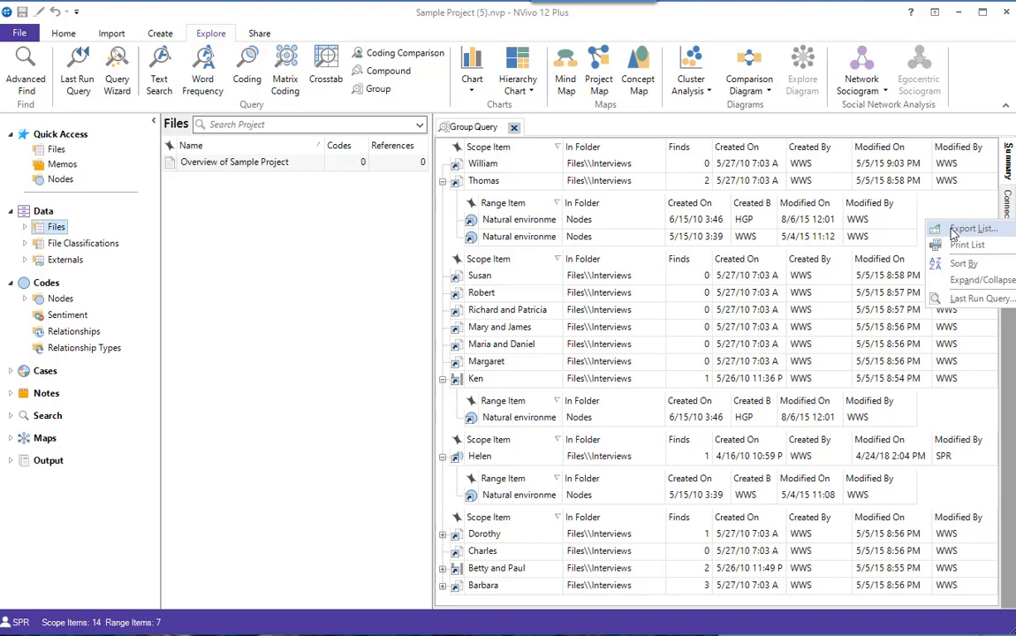
click(513, 127)
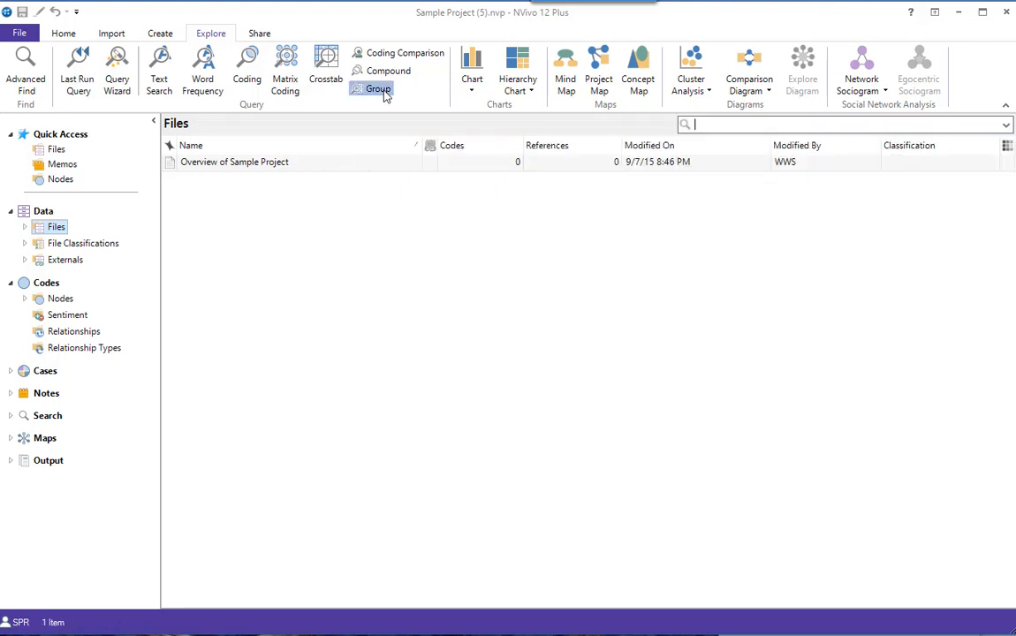
Start a new Group query that looks for Relationships
click(380, 89)
click(618, 200)
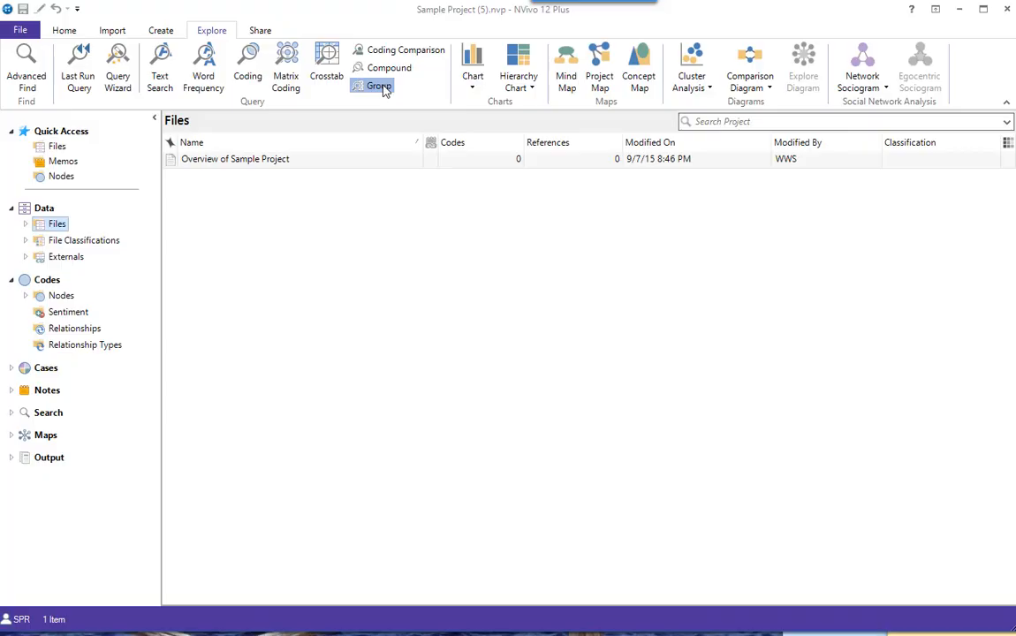
click(380, 85)
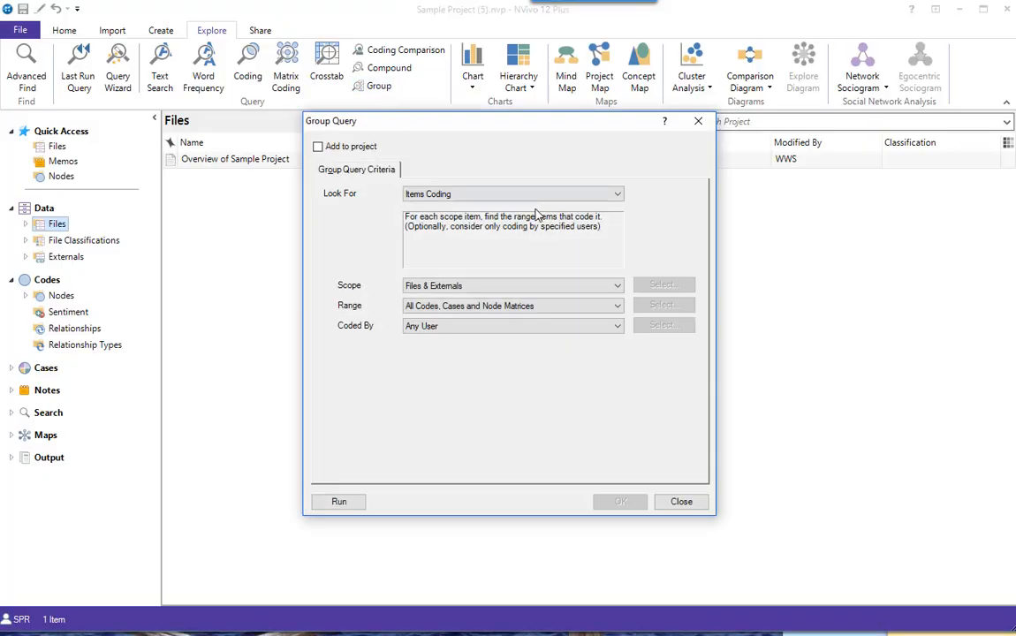
click(619, 196)
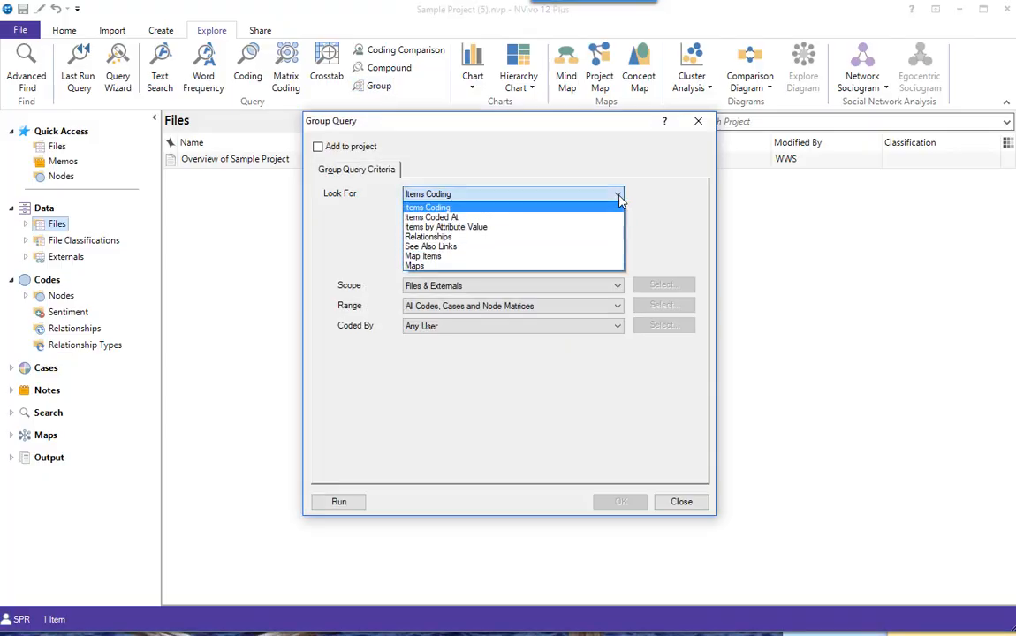
click(474, 237)
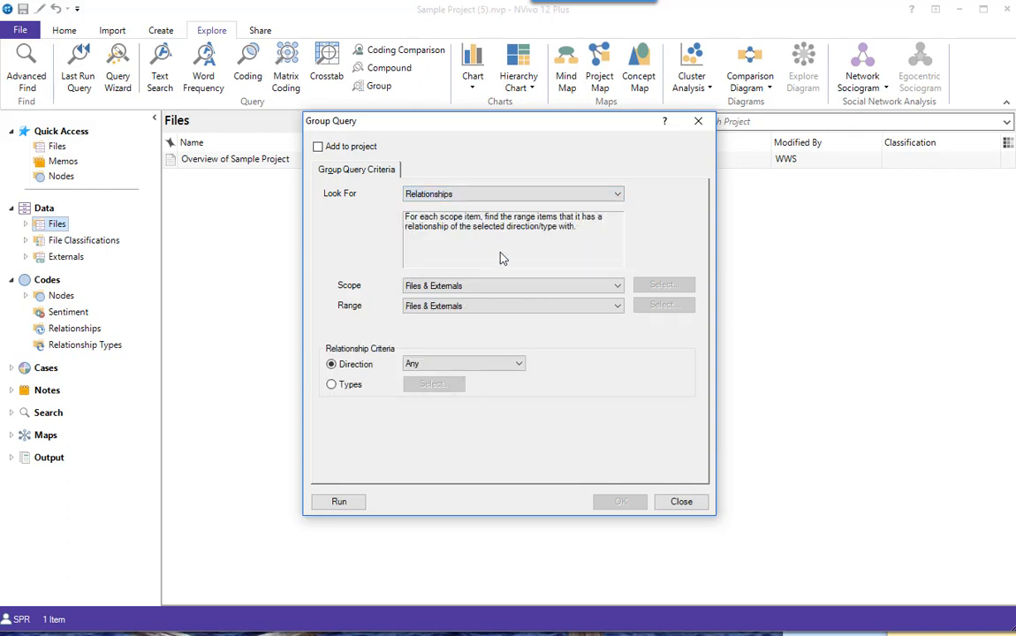
Set the query's scope to the descendant cases of Interview Participants in the People folder, leaving out the parent case itself
click(616, 286)
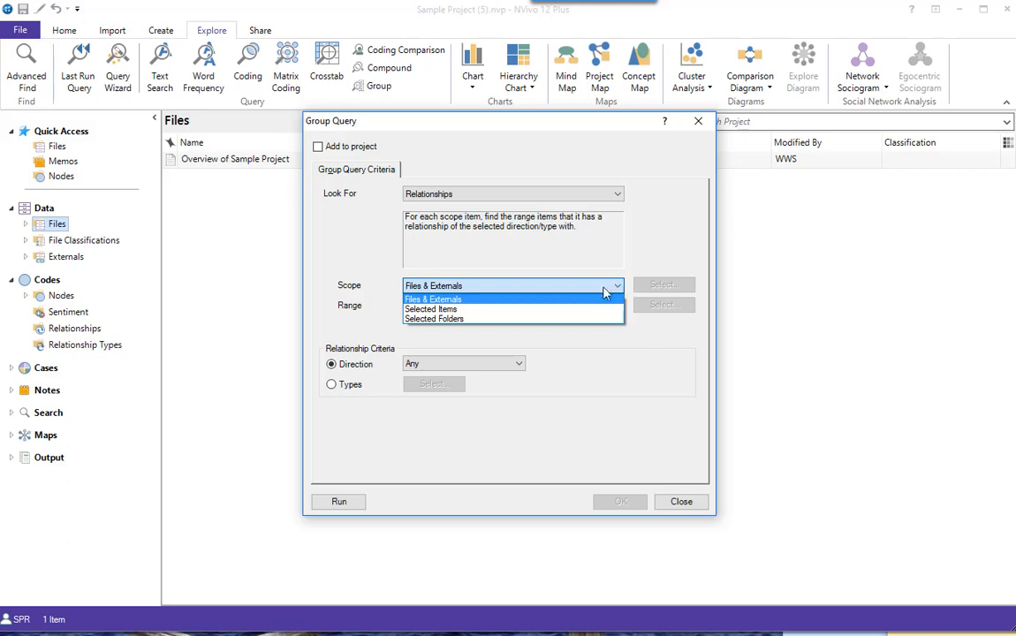
click(497, 309)
click(663, 285)
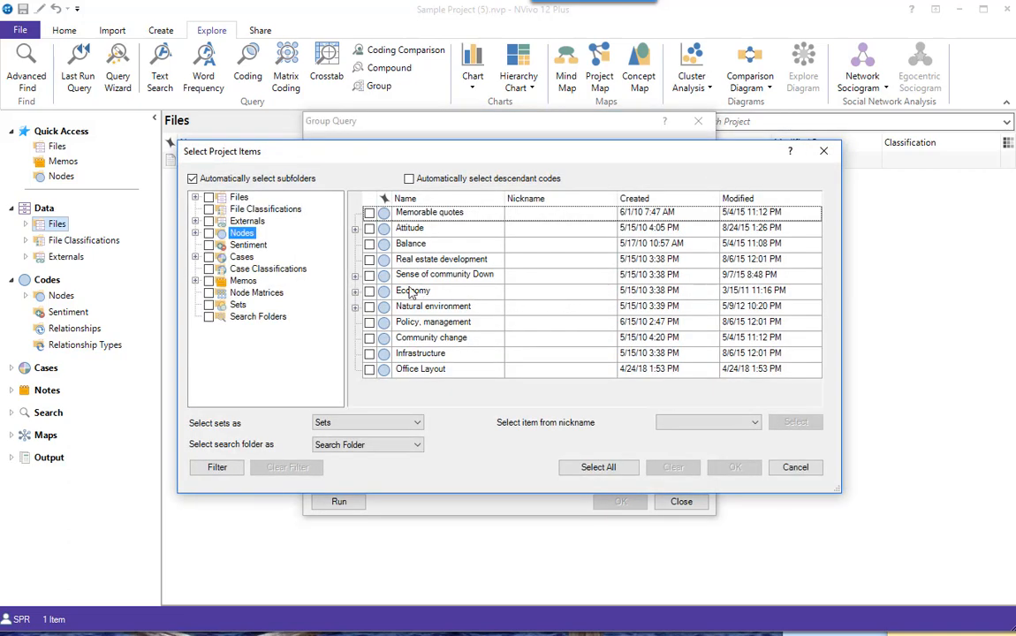
click(195, 257)
click(239, 273)
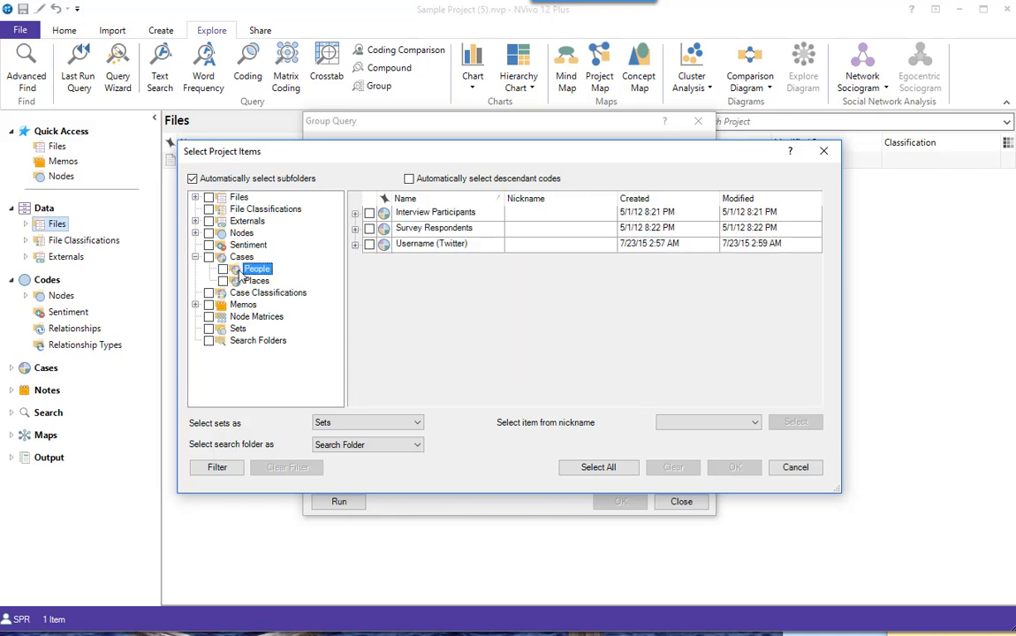
click(409, 179)
click(370, 213)
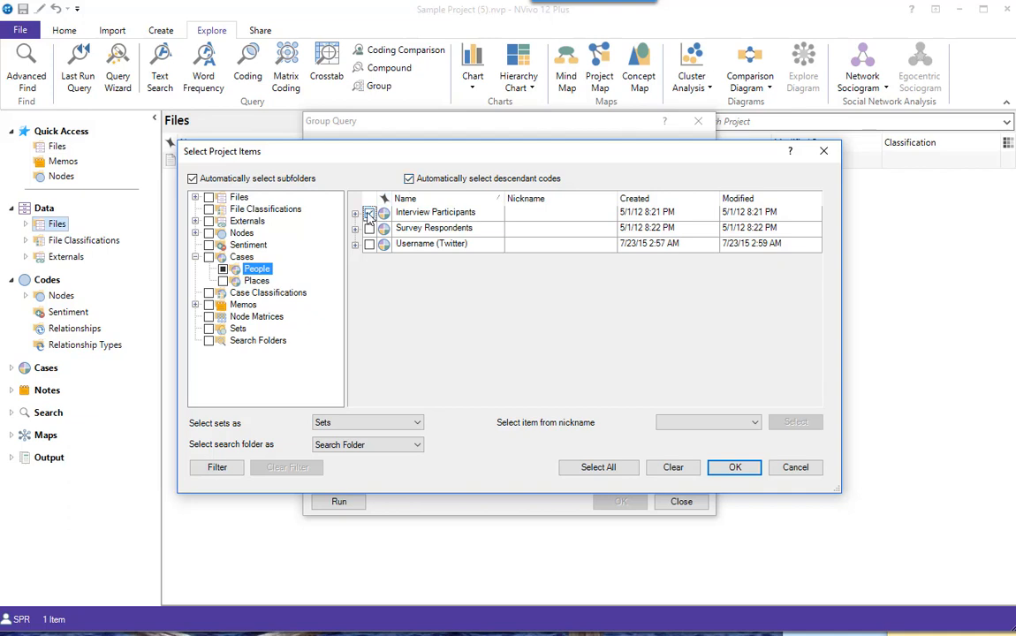
click(356, 213)
click(409, 180)
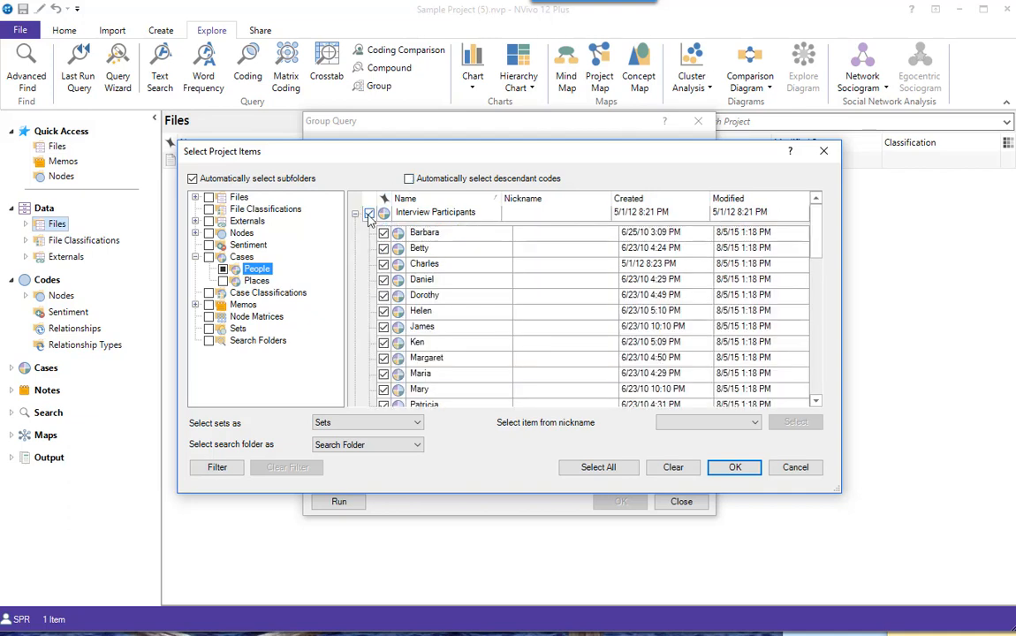
click(370, 213)
click(736, 467)
Set the range to the Interview Participants case under People with all its descendants, and run the query with relationship direction Any
click(618, 308)
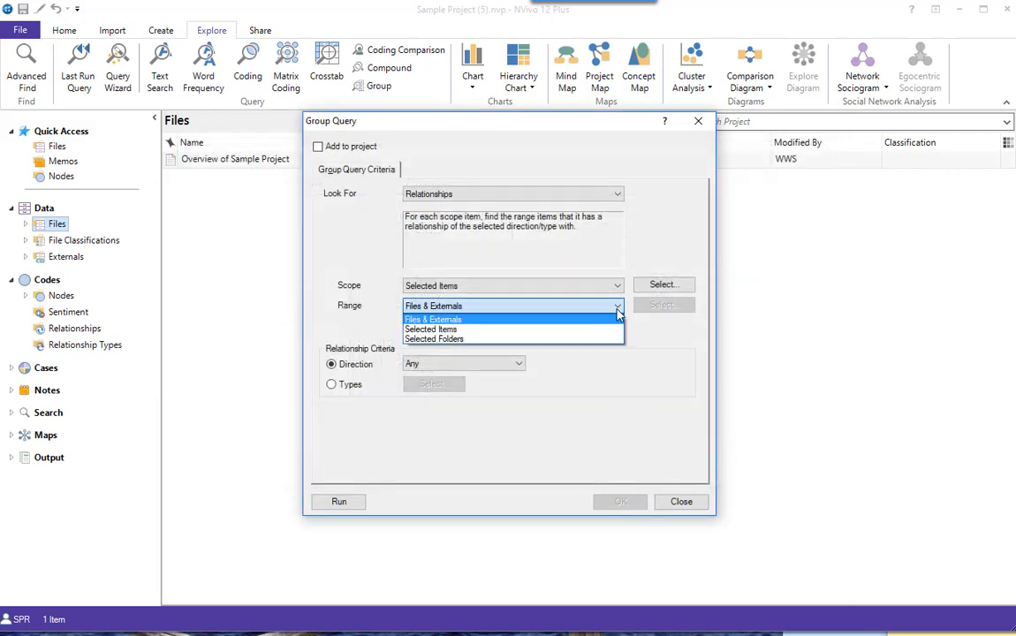
click(484, 331)
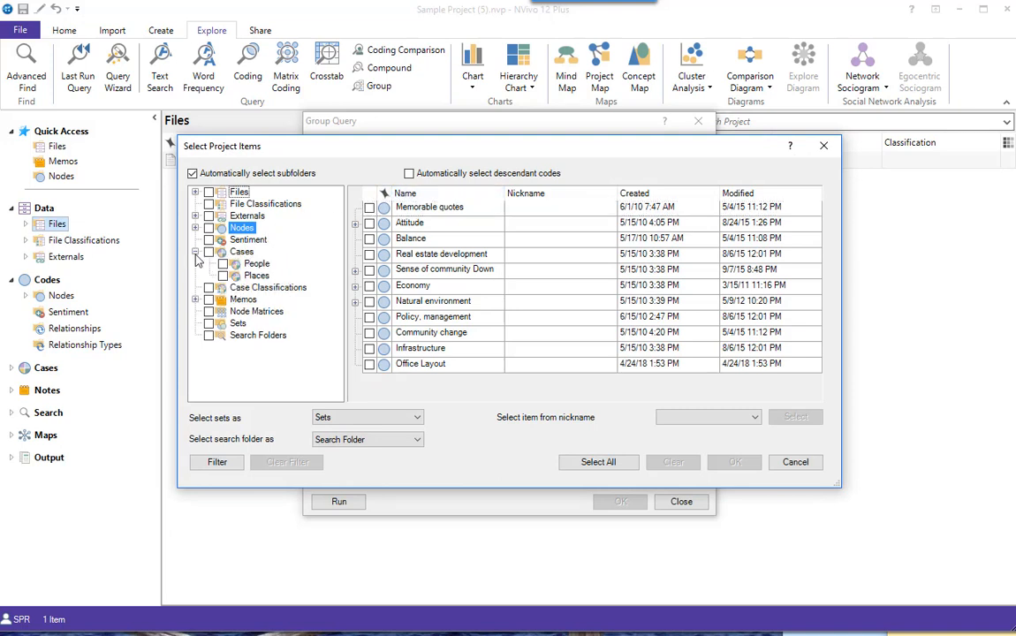
click(194, 252)
click(256, 264)
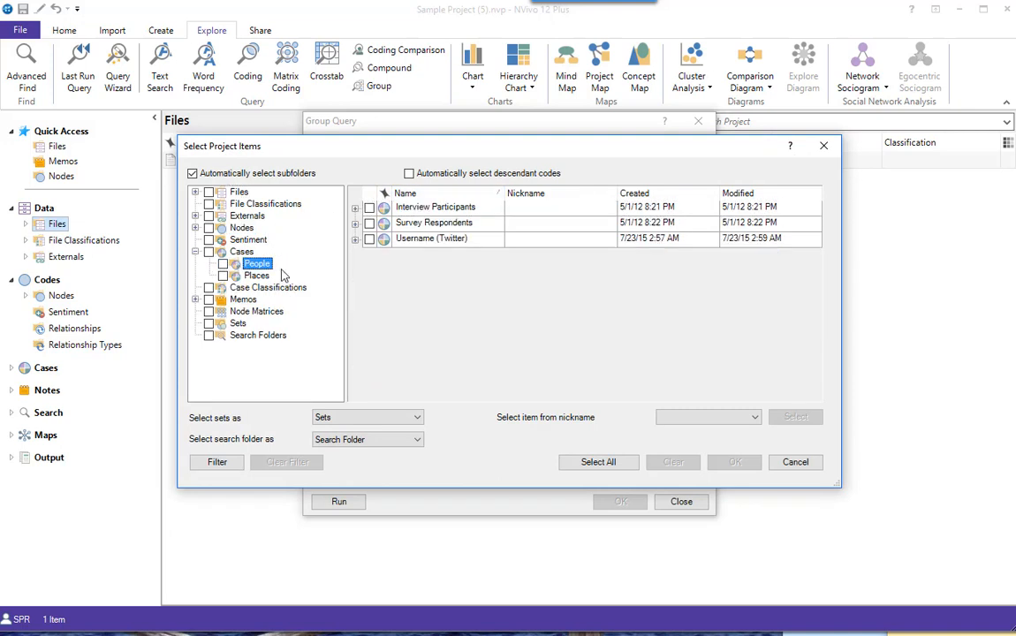
click(355, 208)
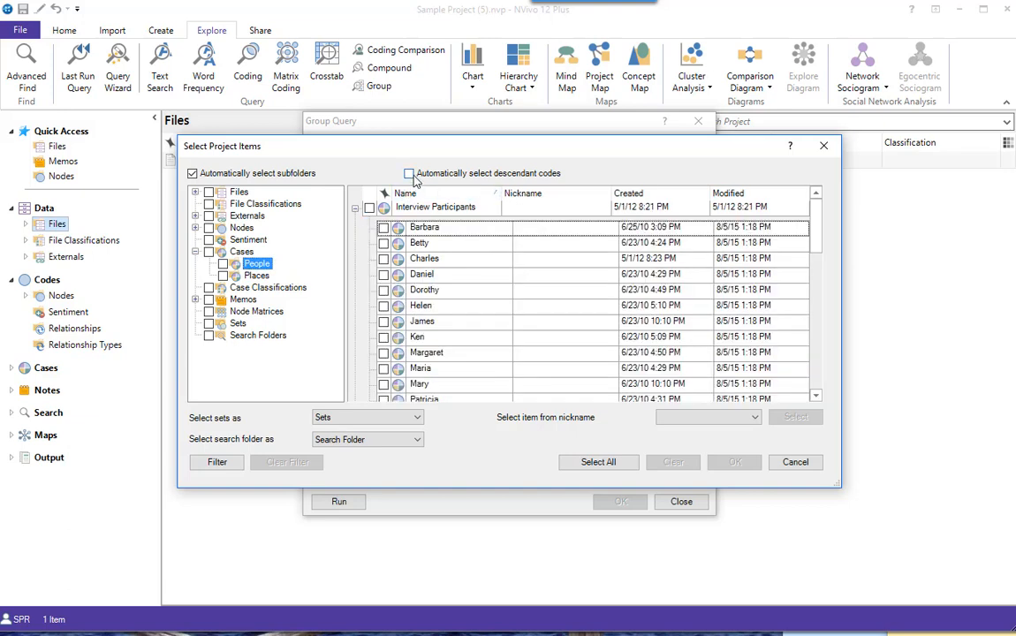
click(408, 173)
click(369, 207)
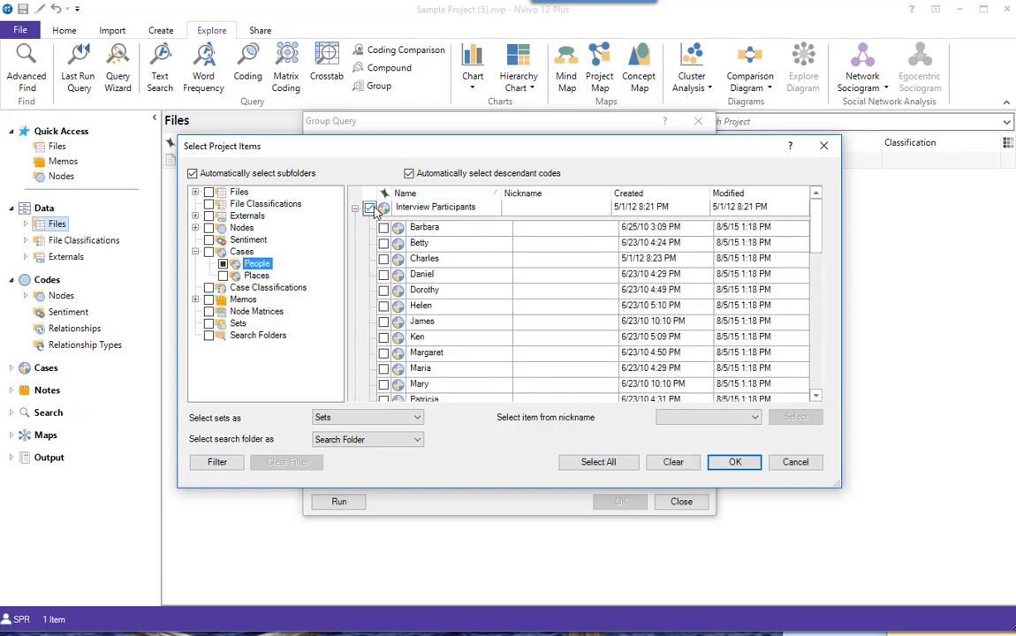
click(409, 173)
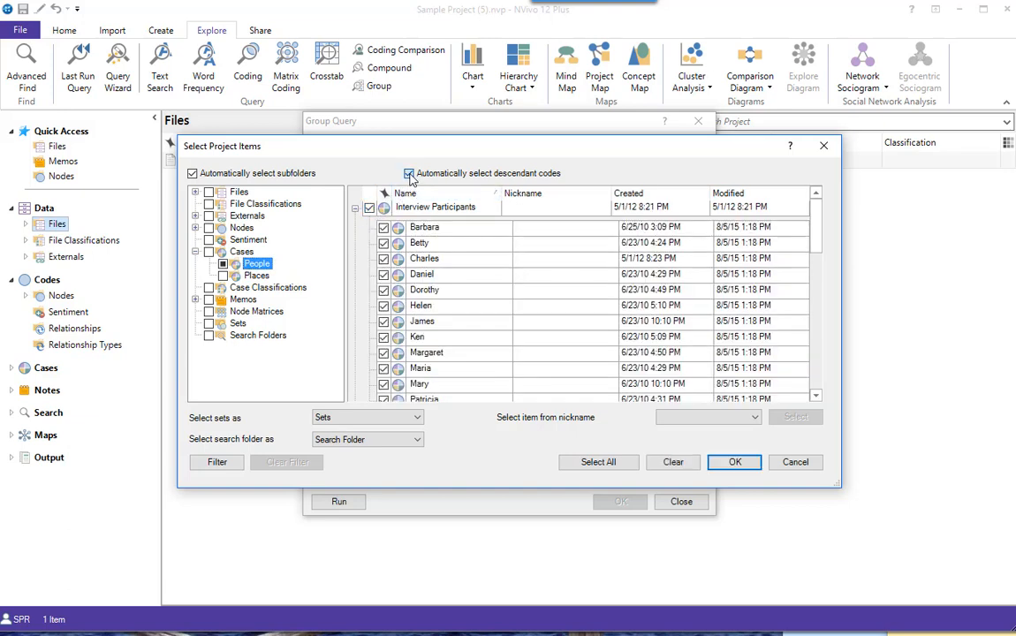
click(733, 464)
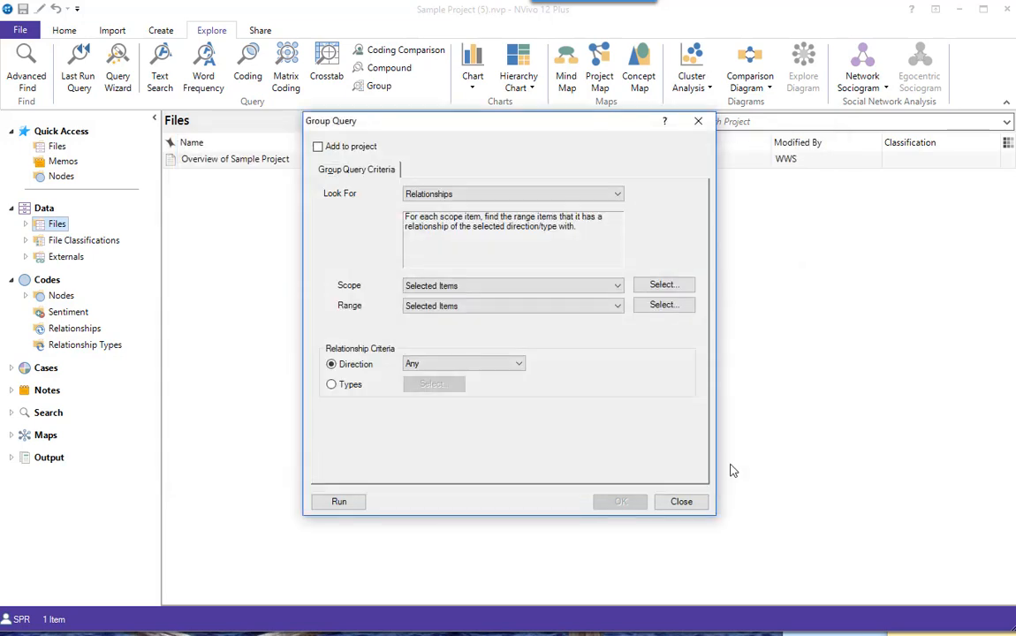
click(339, 502)
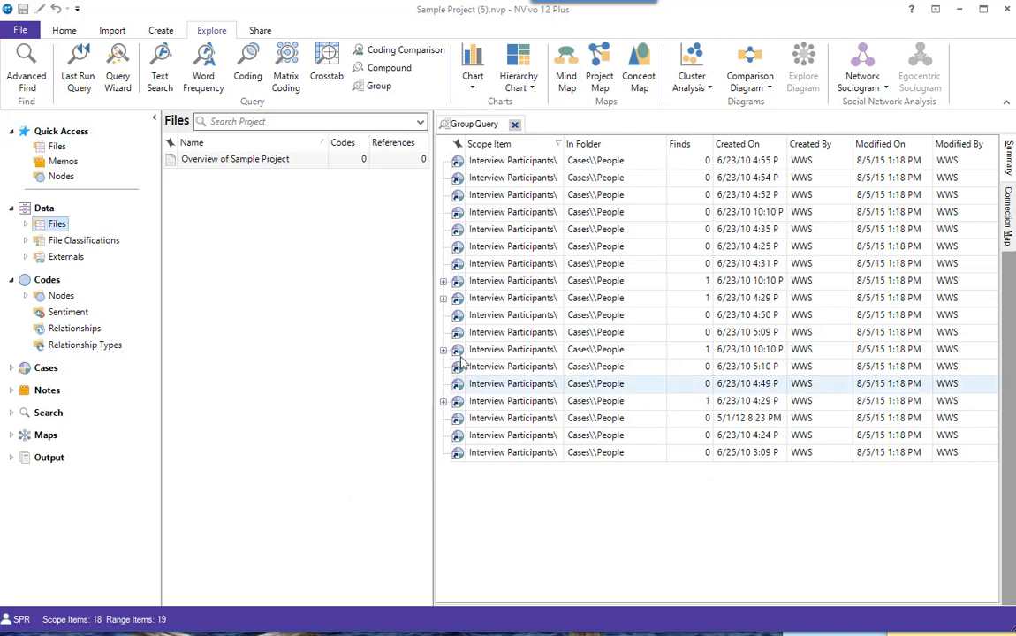
Examine the related interview participants in the summary and the connection map, and close the results
click(444, 281)
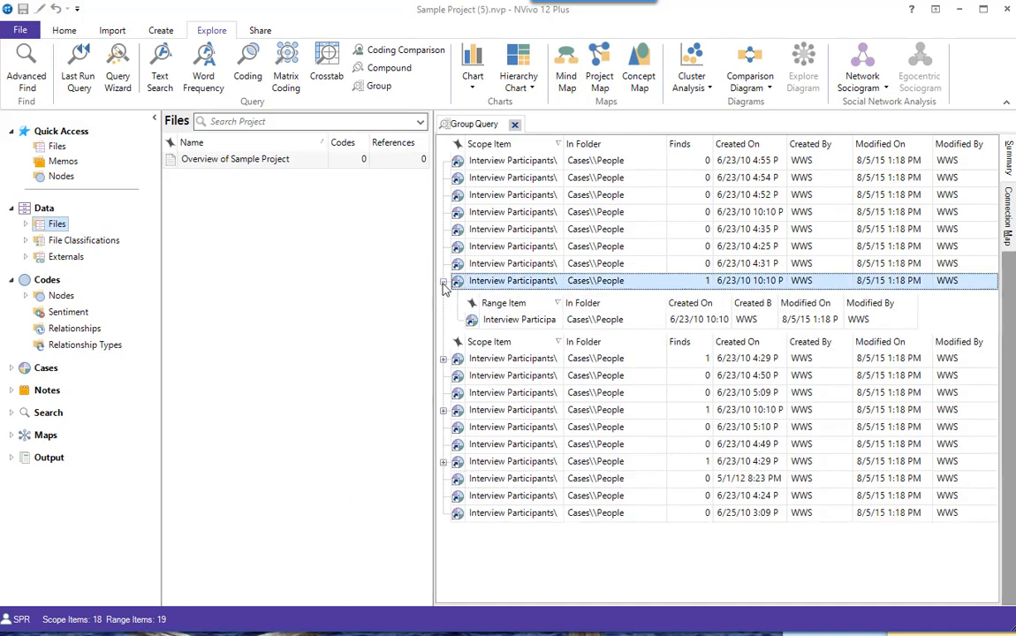
click(443, 359)
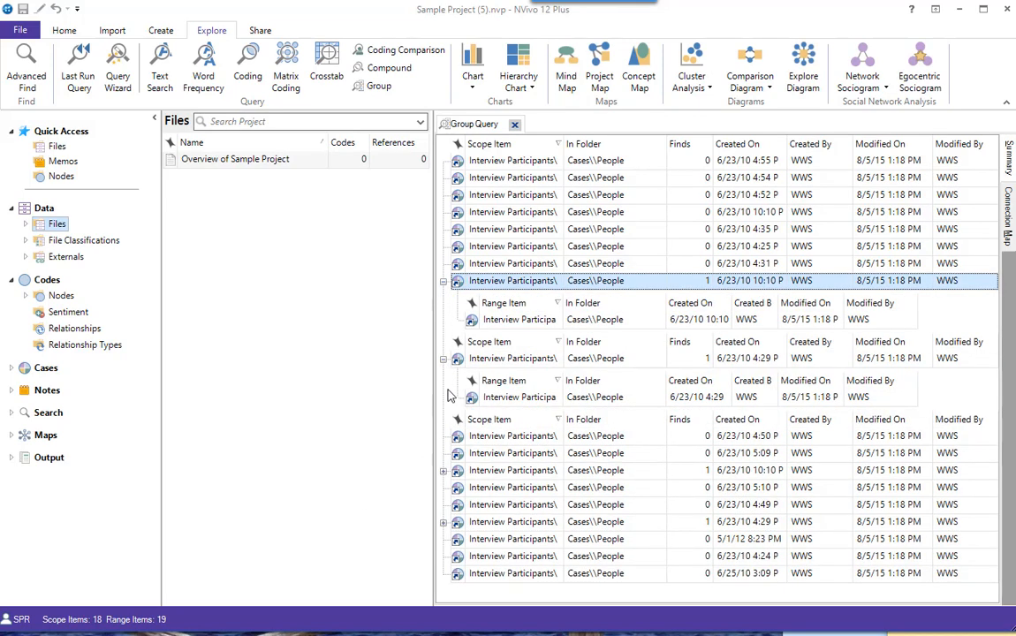
click(444, 471)
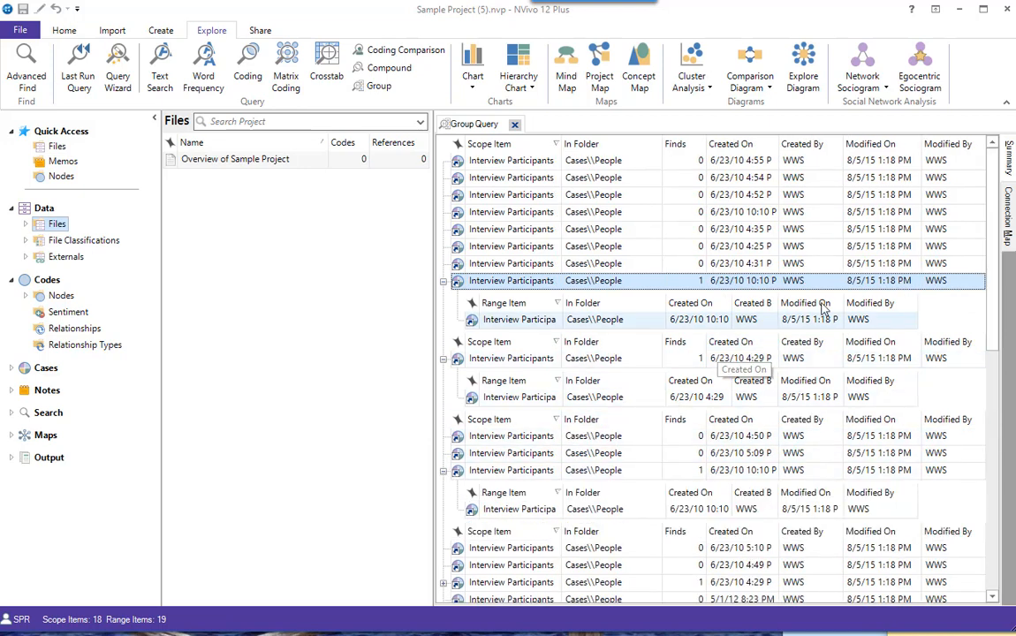
click(1008, 229)
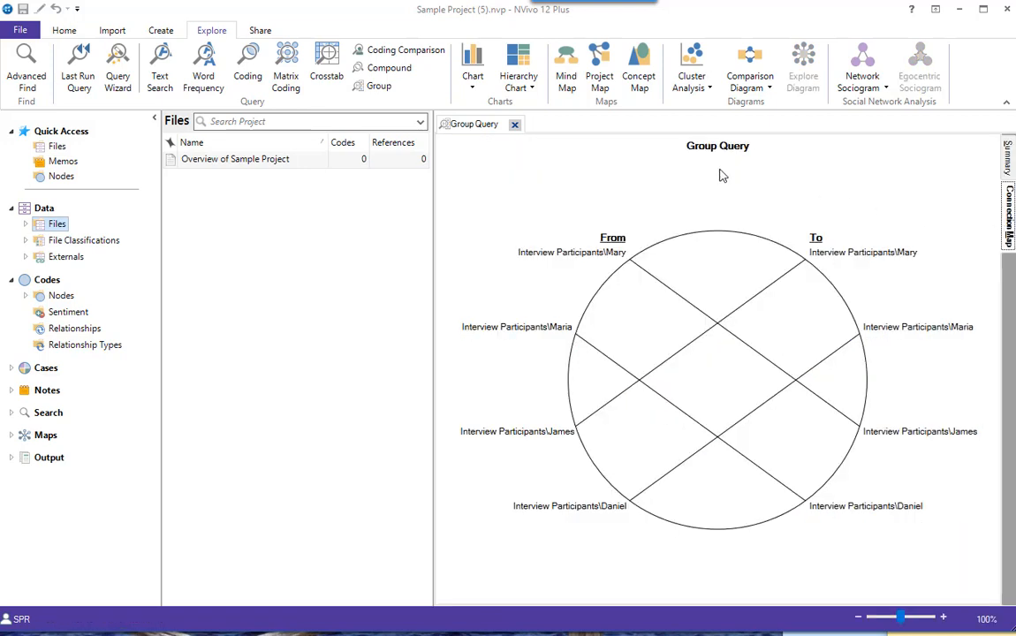
click(515, 125)
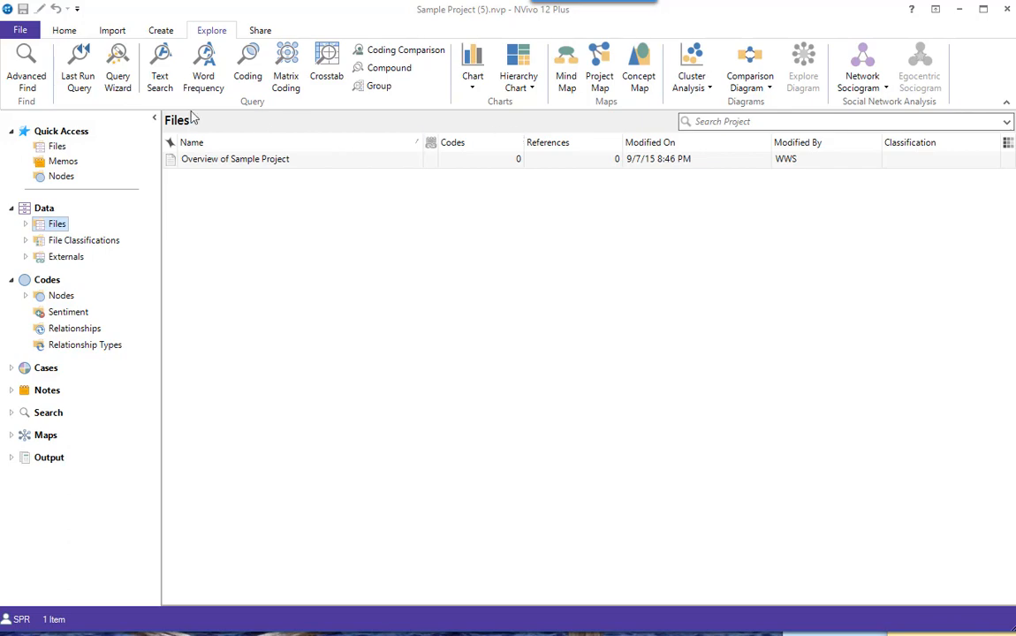
Start an Advanced Find that looks for Relationships
click(24, 78)
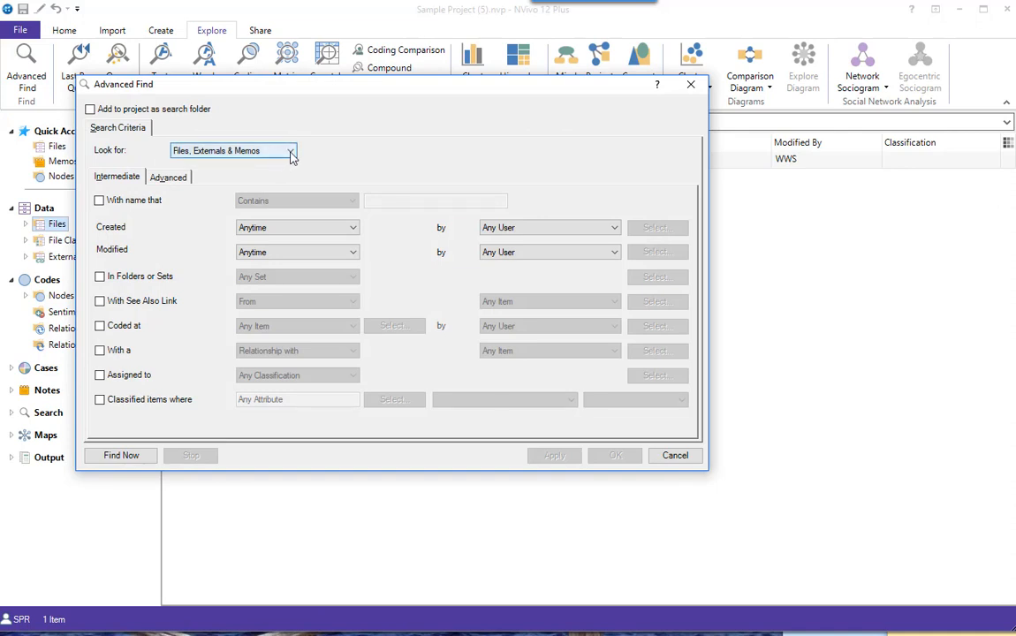
click(291, 155)
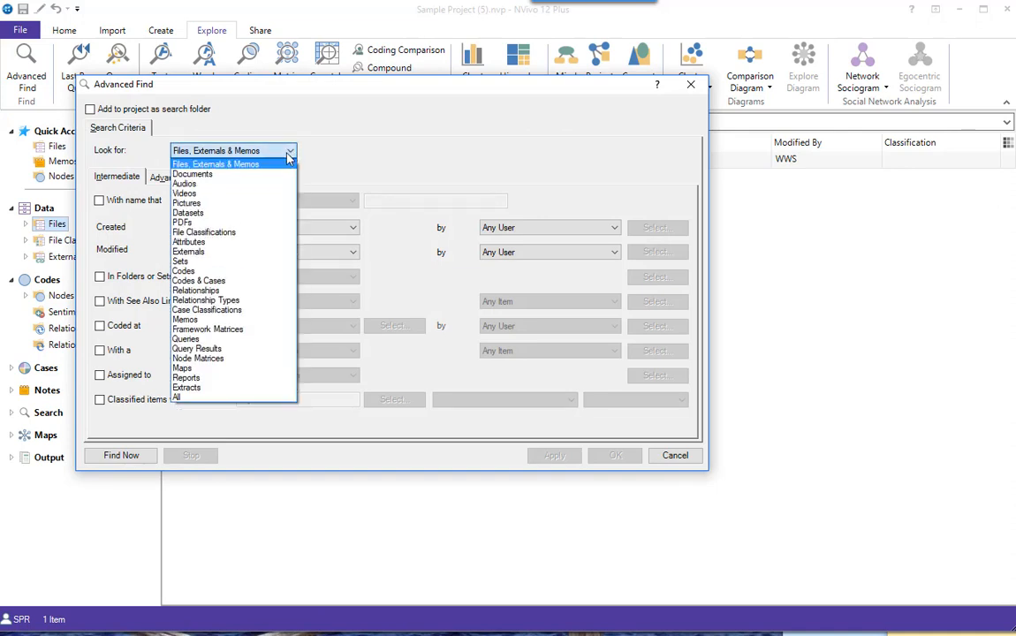
click(203, 290)
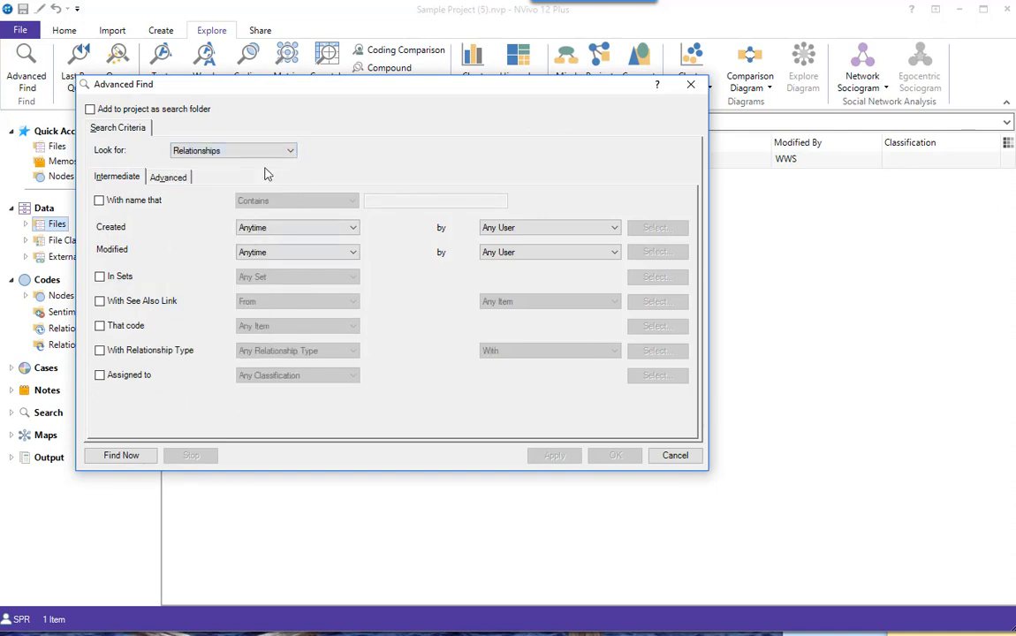
Define an advanced criterion with interaction Relationship, option "is married to" and value Non-Directional With
click(161, 179)
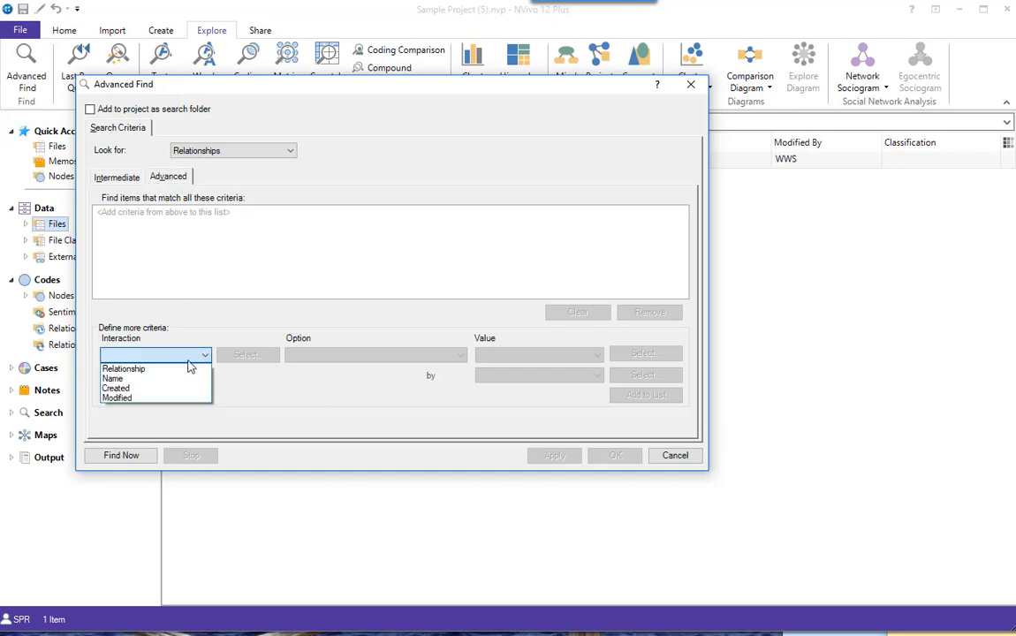
click(179, 371)
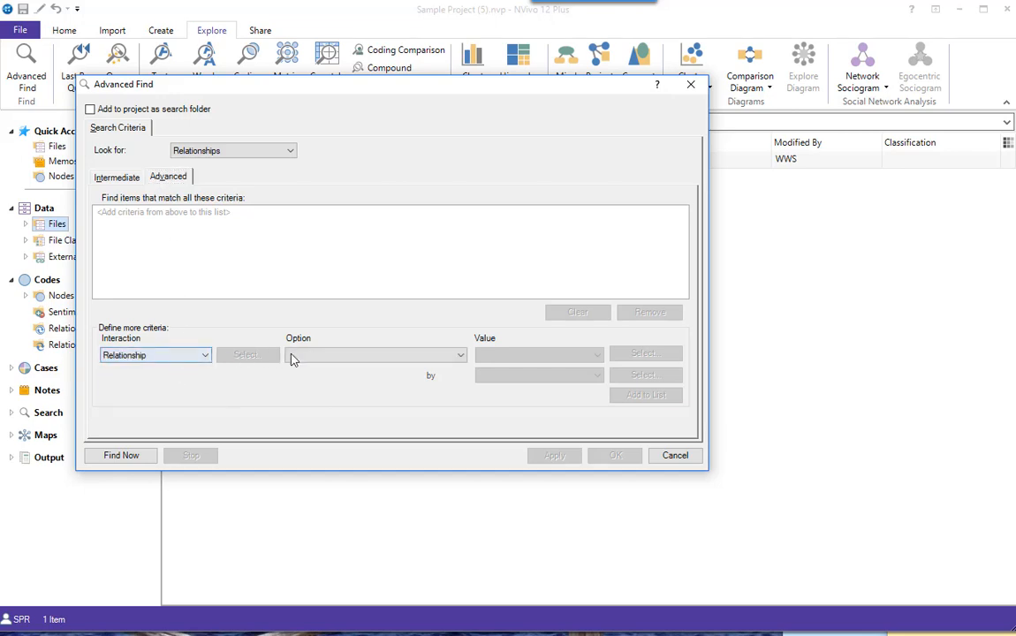
click(462, 357)
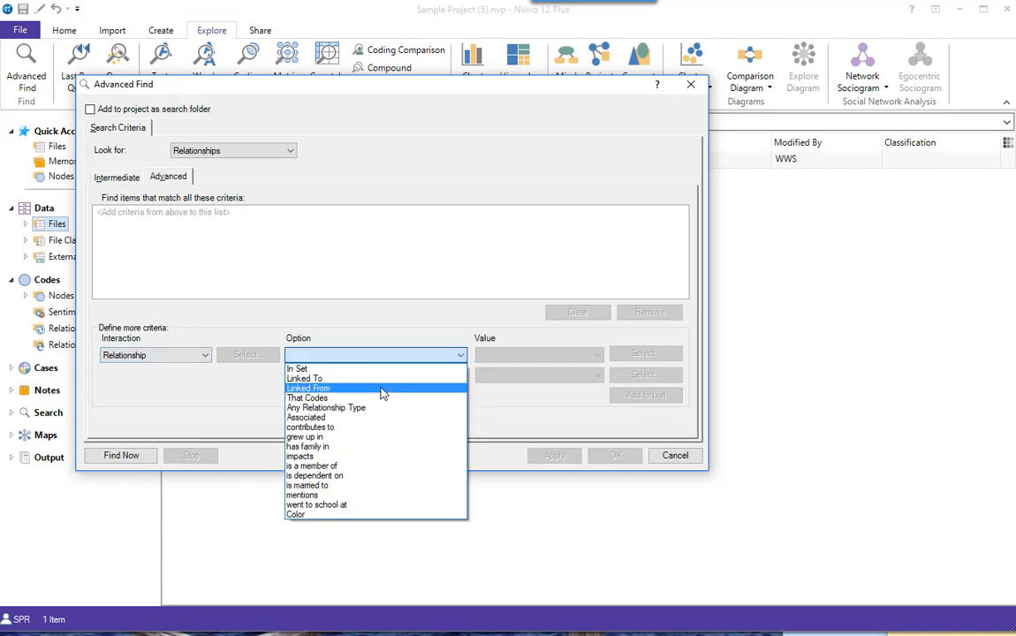
click(333, 485)
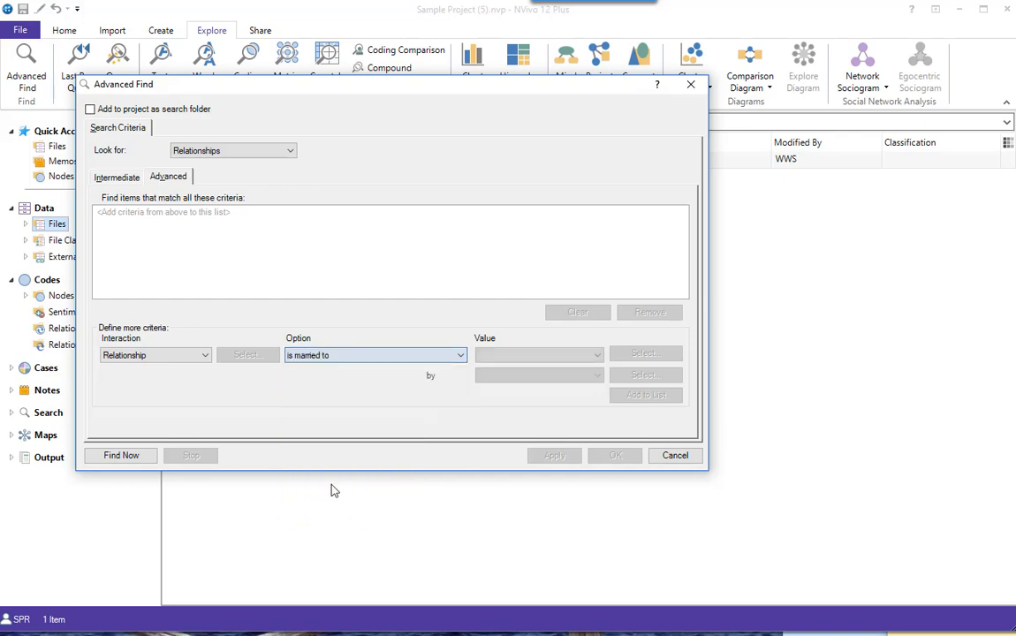
click(598, 357)
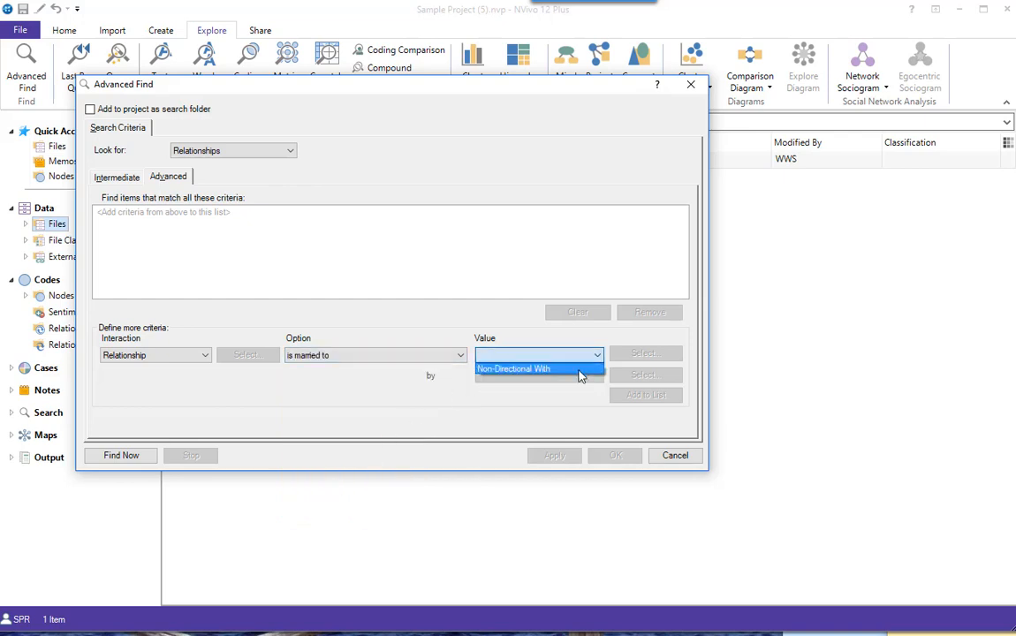
click(580, 369)
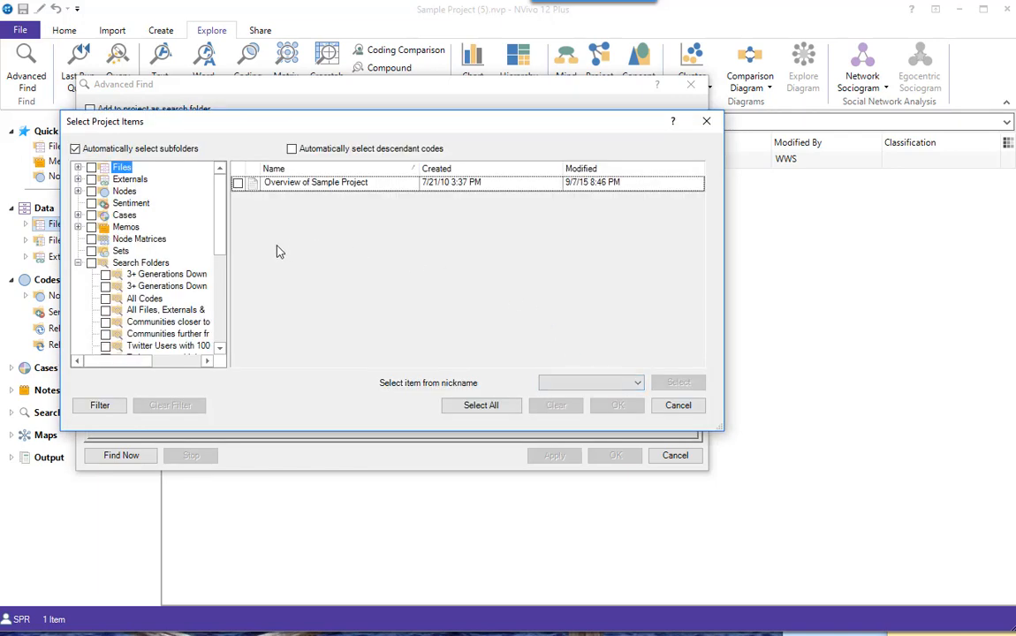
Select all descendant cases of Interview Participants under People, excluding the parent case, and add the criterion to the list
click(78, 214)
click(120, 229)
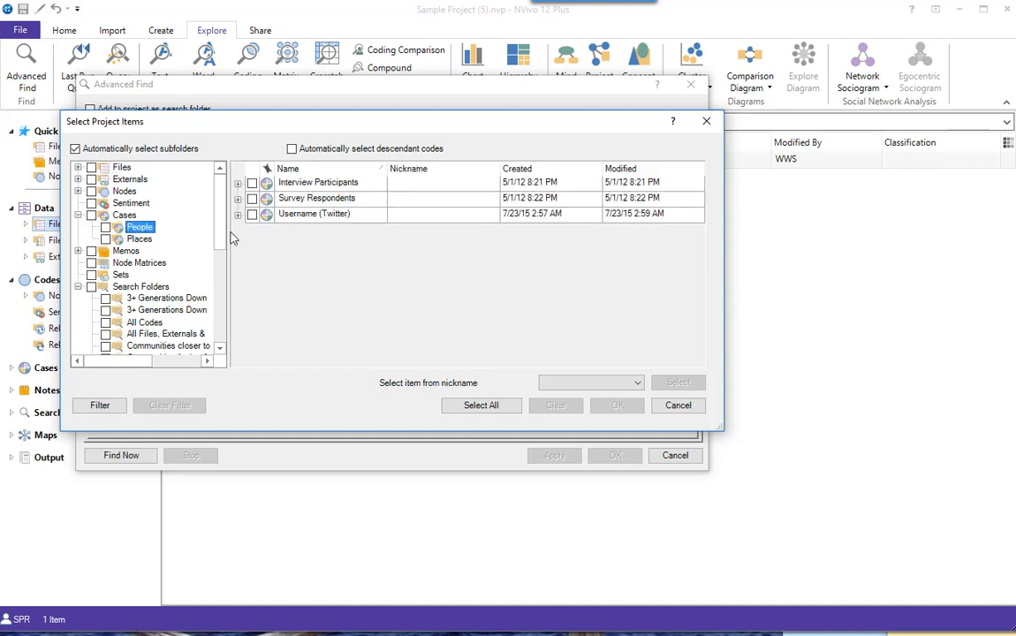
click(238, 184)
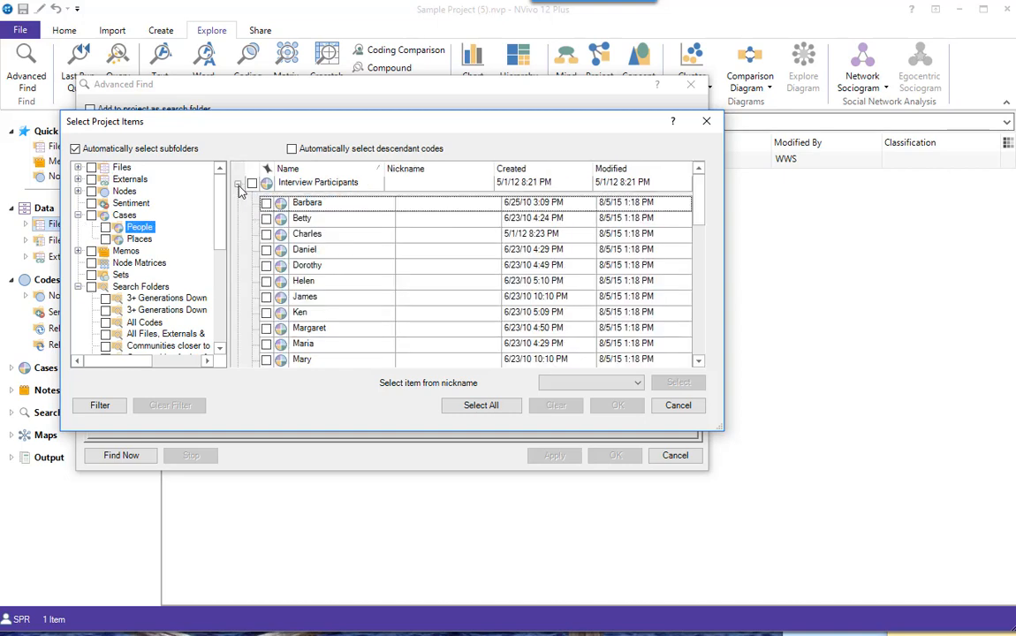
click(292, 149)
click(252, 183)
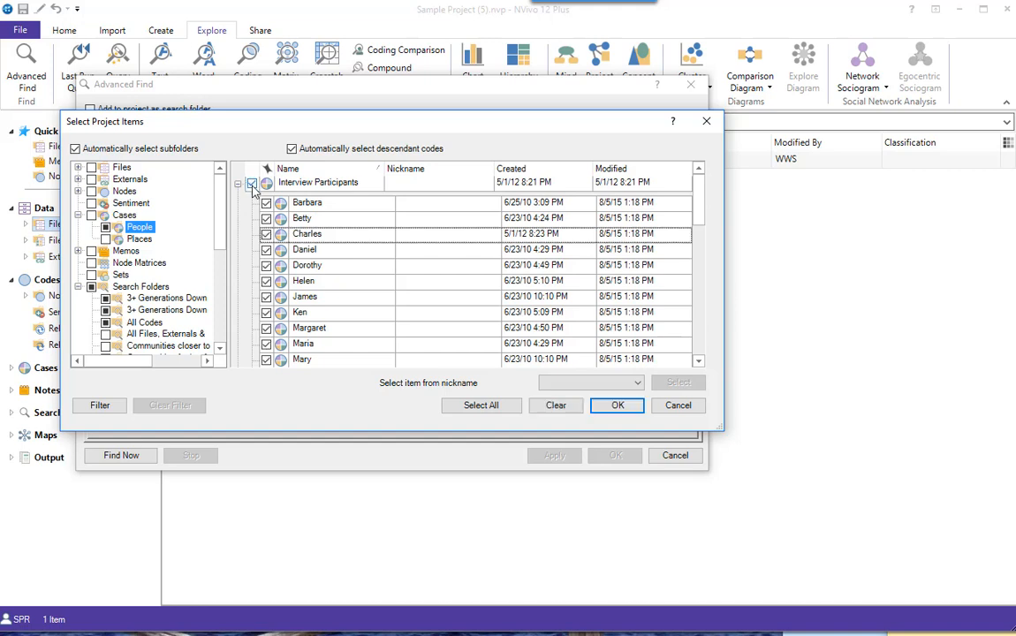
click(290, 148)
click(252, 183)
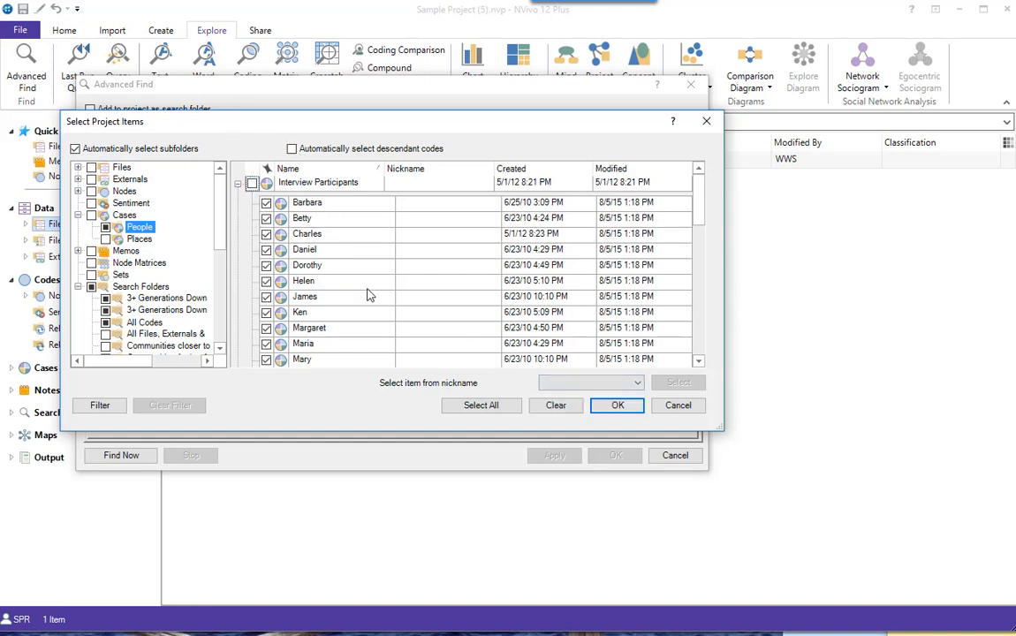
click(618, 407)
click(640, 399)
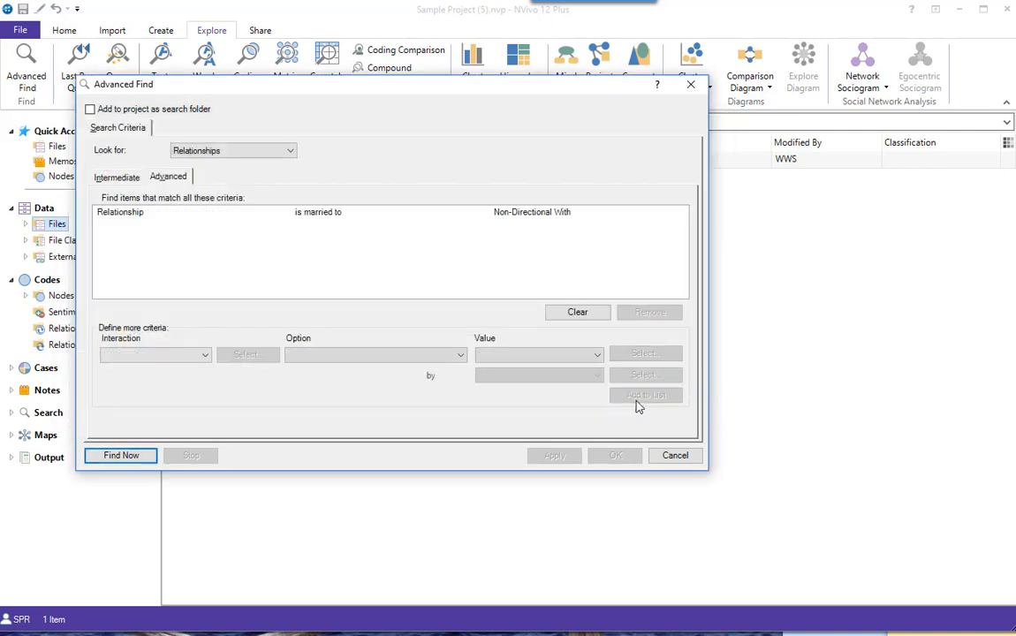
Run the find, move the Advanced Find dialog off the results, and widen the Name column to show the full relationship names
click(126, 457)
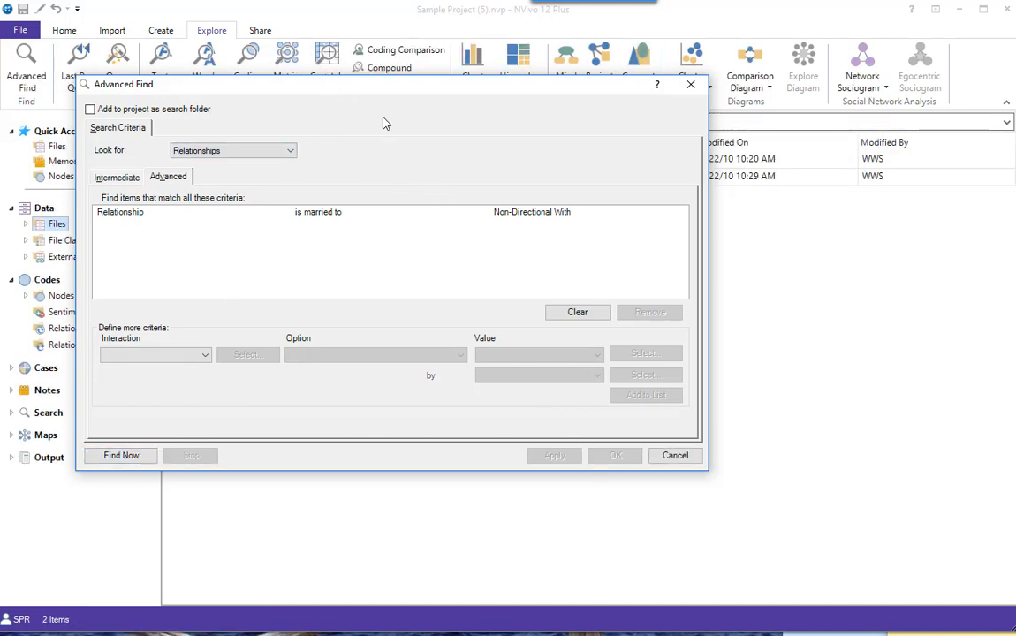
drag(382, 85, 828, 324)
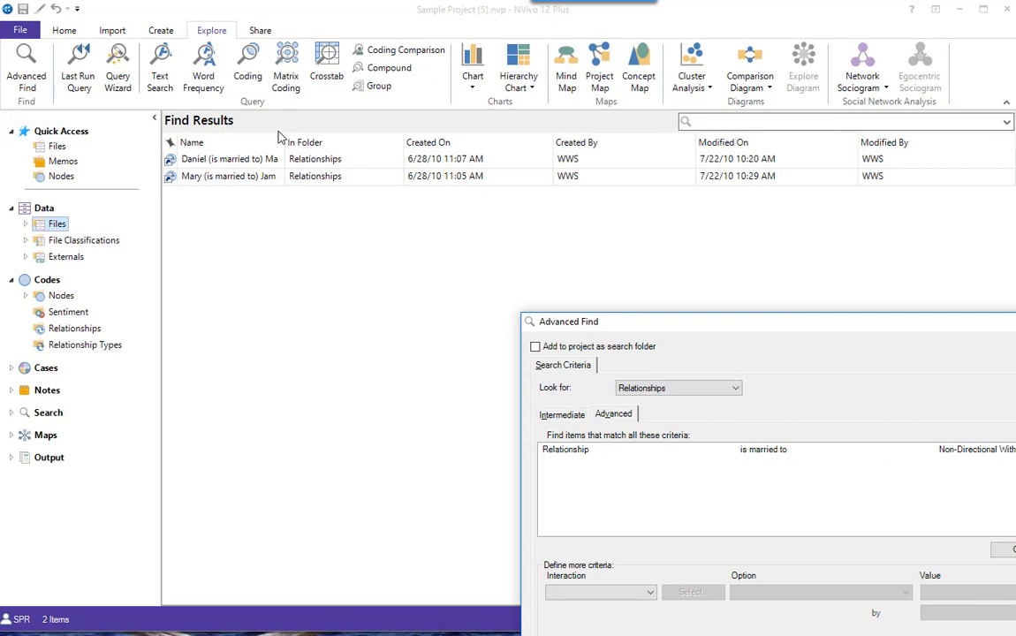
drag(282, 145, 383, 147)
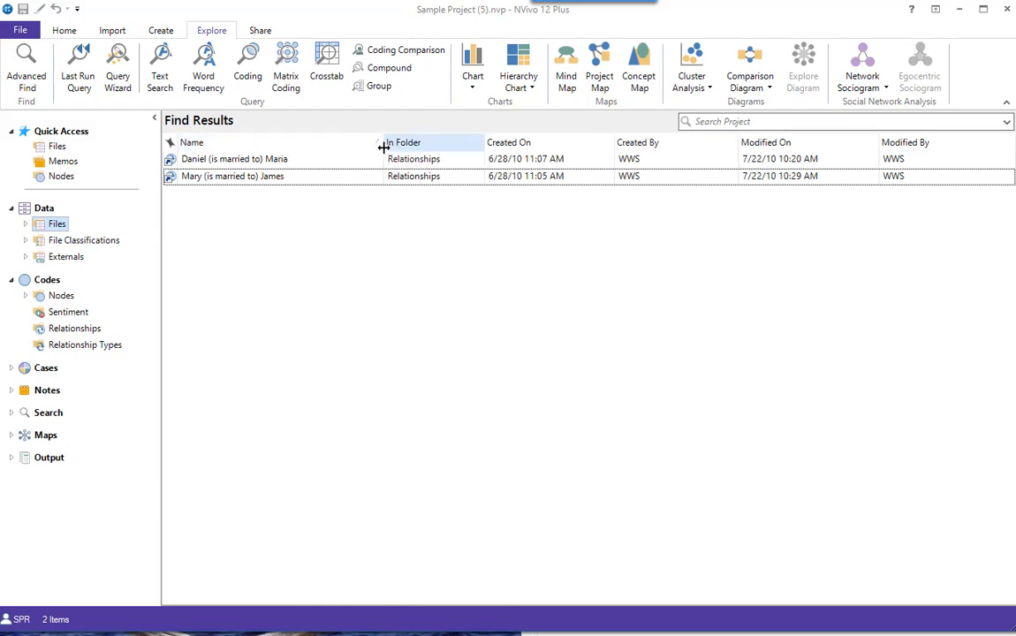